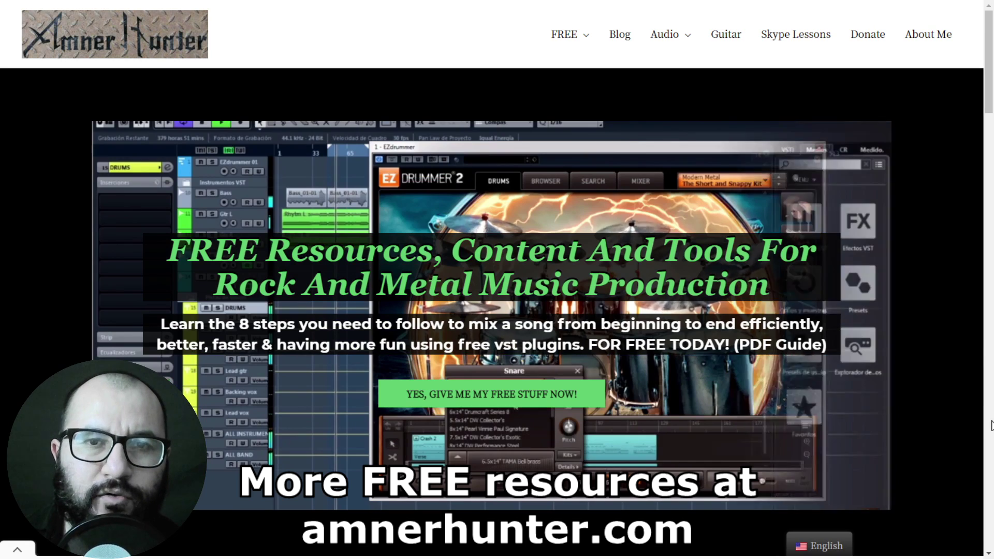
Open the Steven Slate account's product page for Trigger 2 Free and download its Windows installer
mouse_move(569, 46)
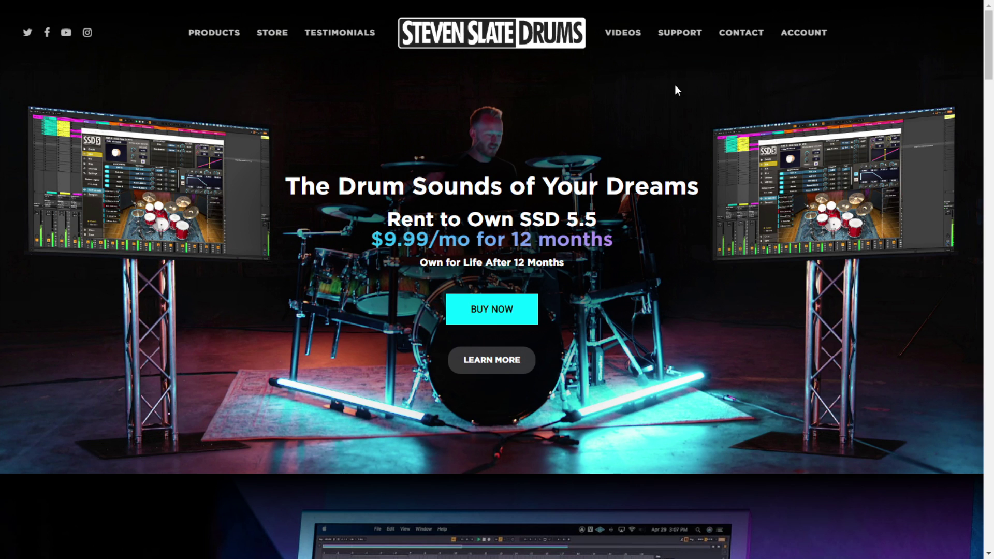
left_click(802, 32)
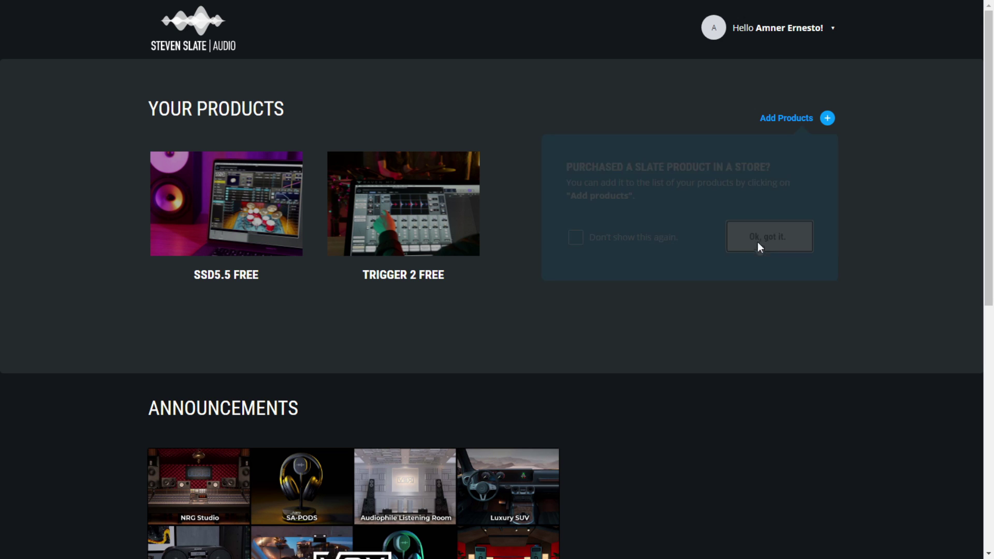
left_click(757, 241)
left_click(403, 217)
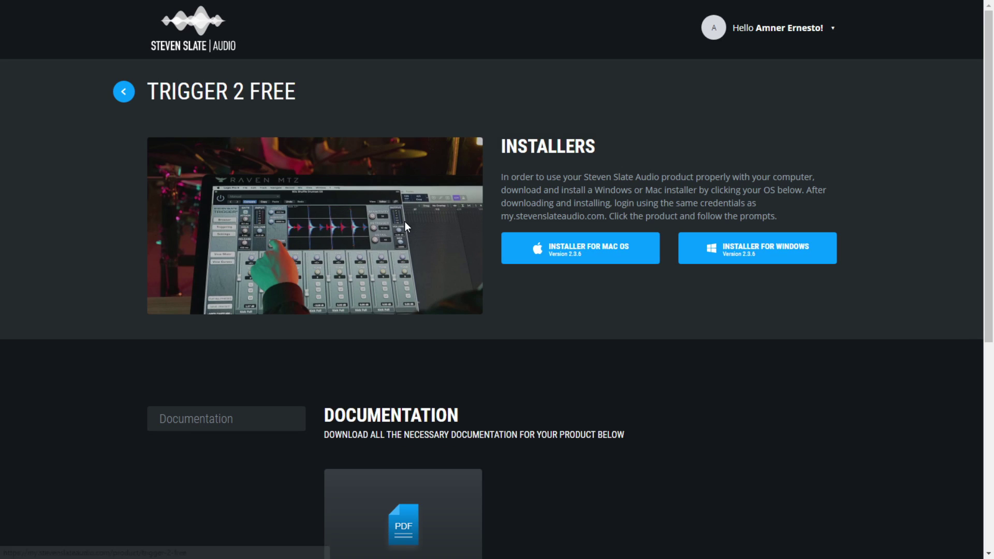
left_click(737, 260)
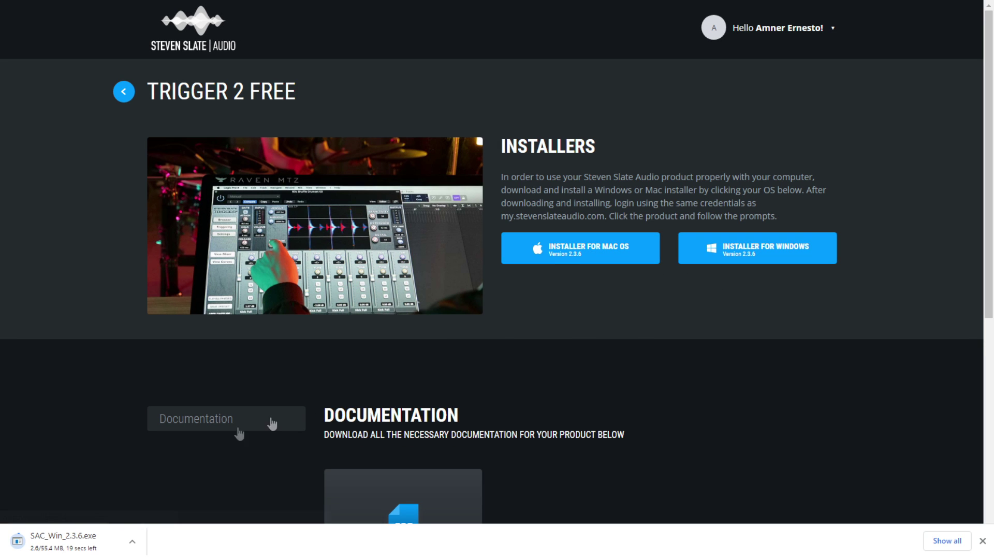
left_click(134, 544)
left_click(150, 519)
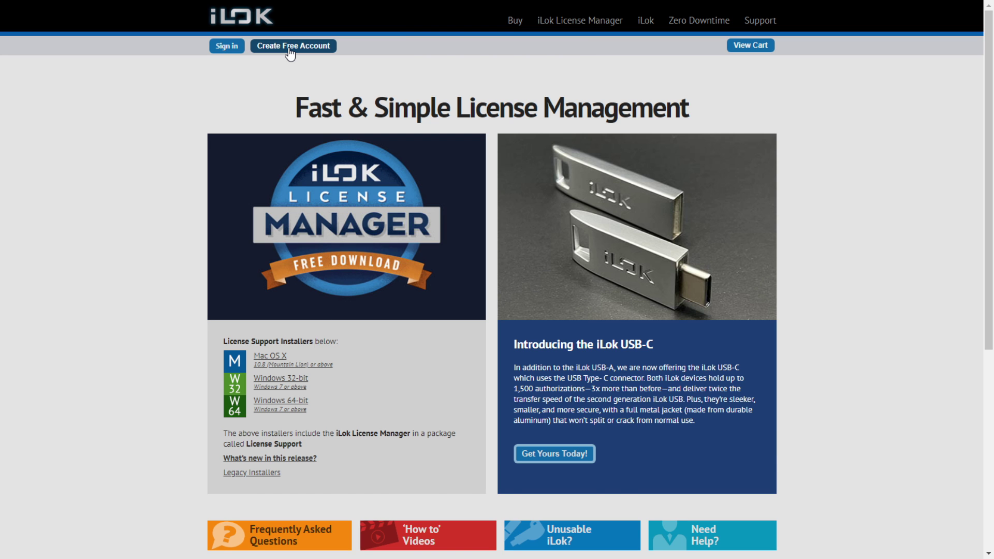
On the iLok site, open the free account sign-up and download the Windows 64-bit License Support installer
left_click(290, 52)
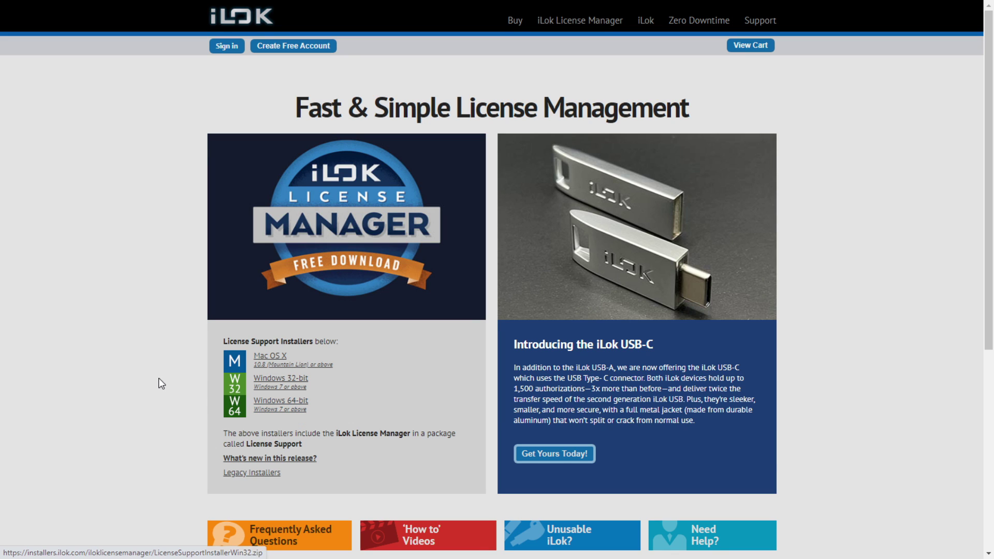
left_click(274, 409)
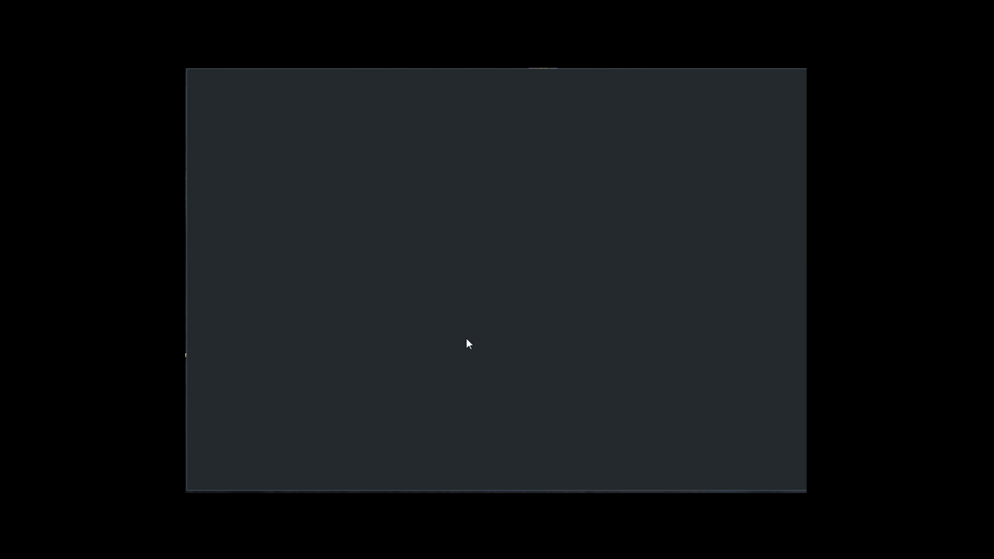
Switch to Steven Slate Audio Center, sign in with the account credentials and start installing Trigger 2 Free
left_click(435, 275)
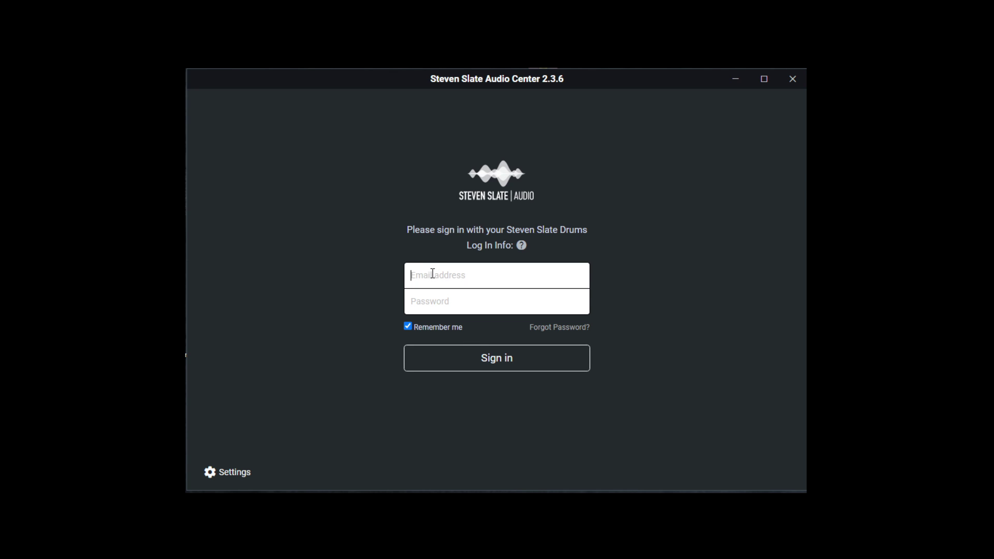
left_click(407, 326)
left_click(456, 327)
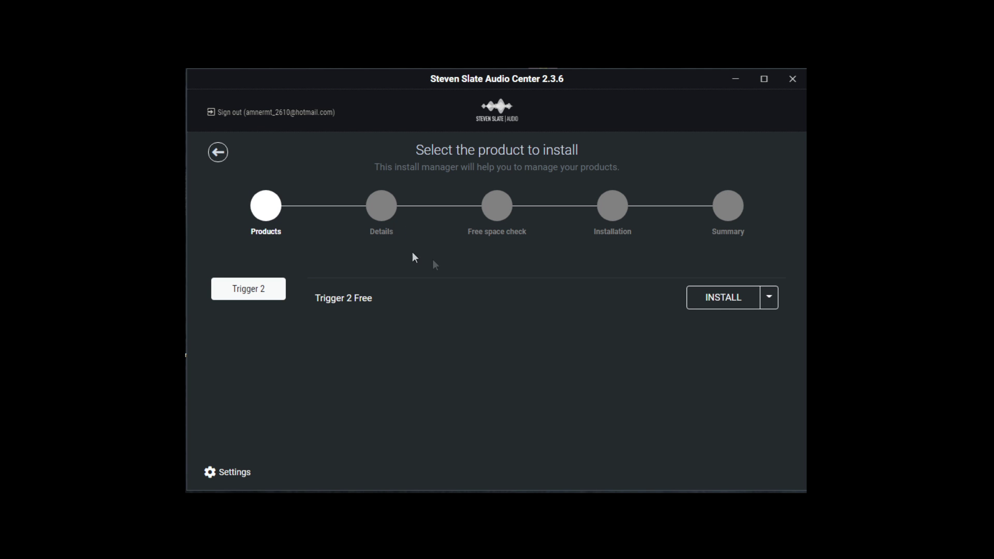
left_click(769, 302)
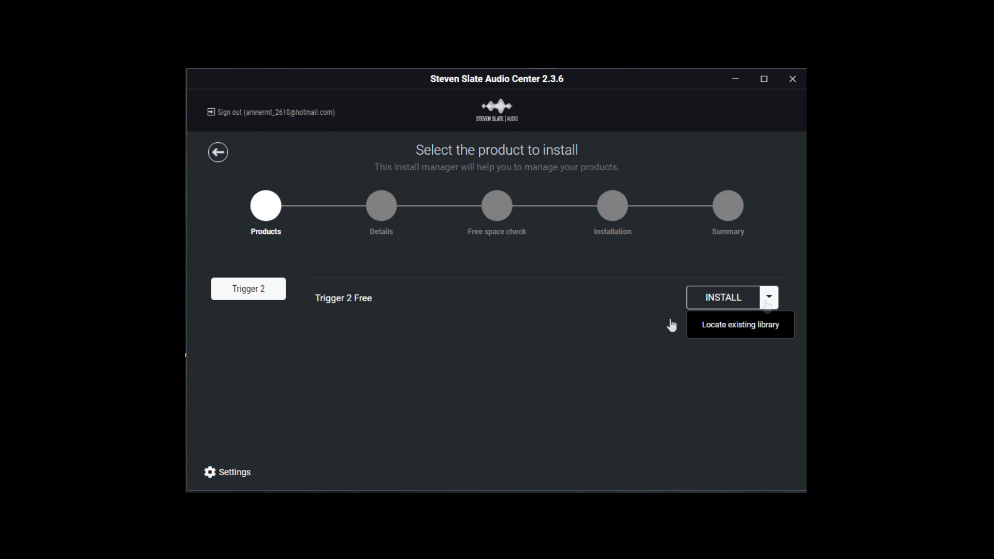
left_click(756, 308)
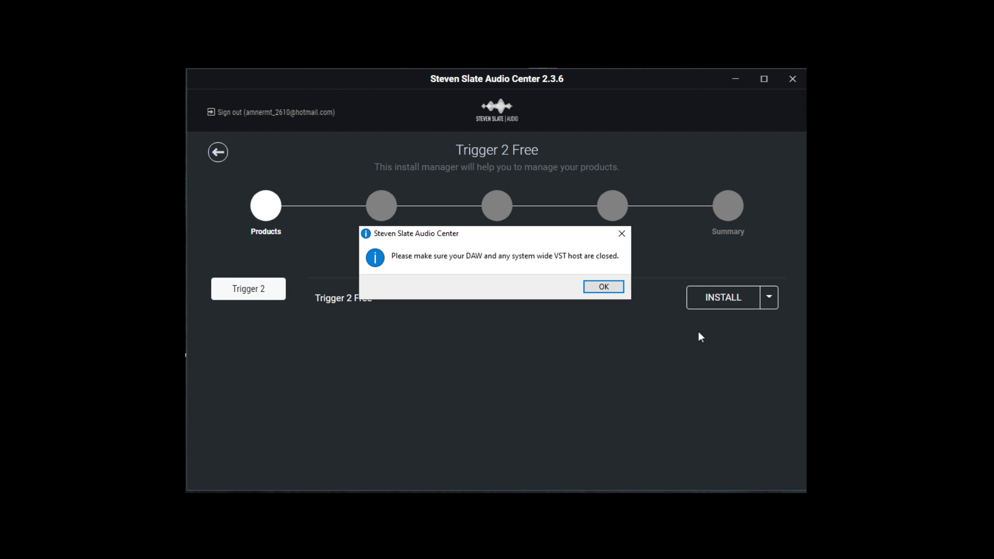
key("Return")
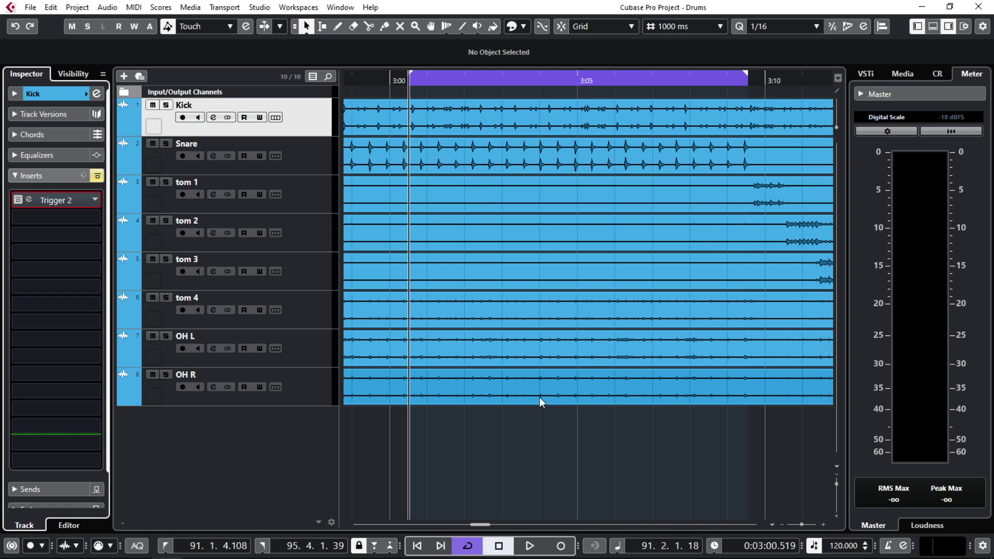
Switch to the Cubase drums project and look through the inserts of the Kick, Snare, tom 1, tom 2 and tom 3 tracks
left_click(315, 164)
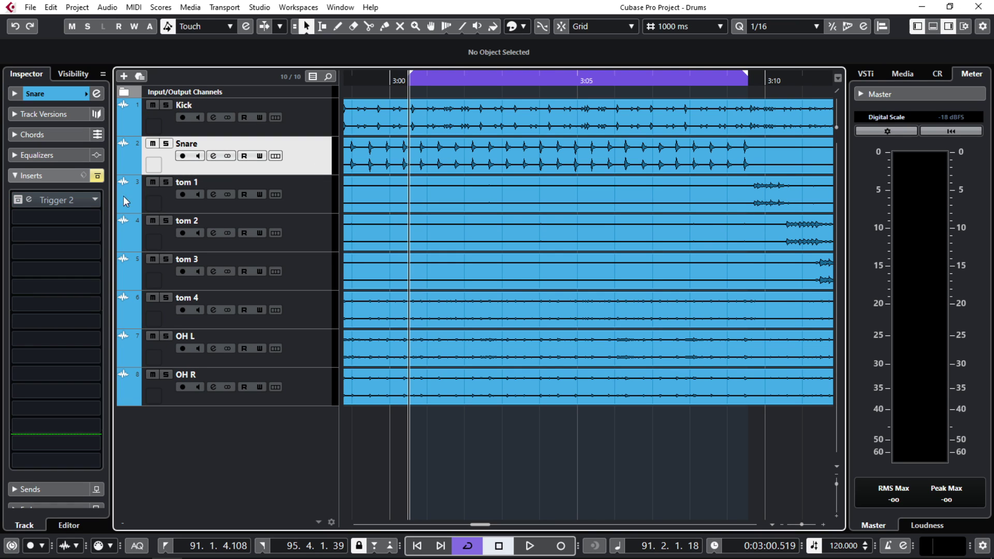
left_click(298, 193)
left_click(307, 164)
left_click(302, 127)
left_click(302, 154)
left_click(308, 123)
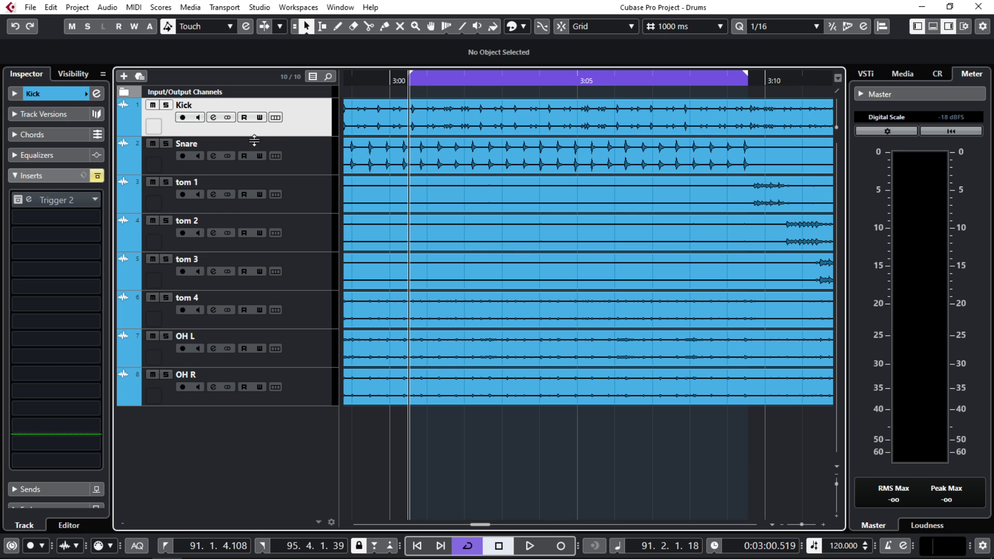
left_click(316, 156)
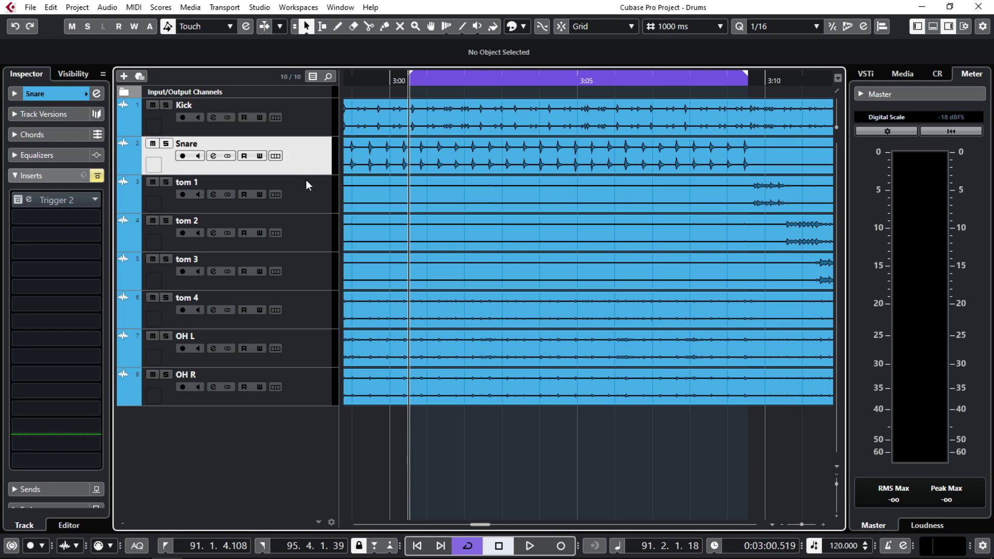
left_click(301, 199)
left_click(307, 243)
left_click(302, 275)
left_click(299, 235)
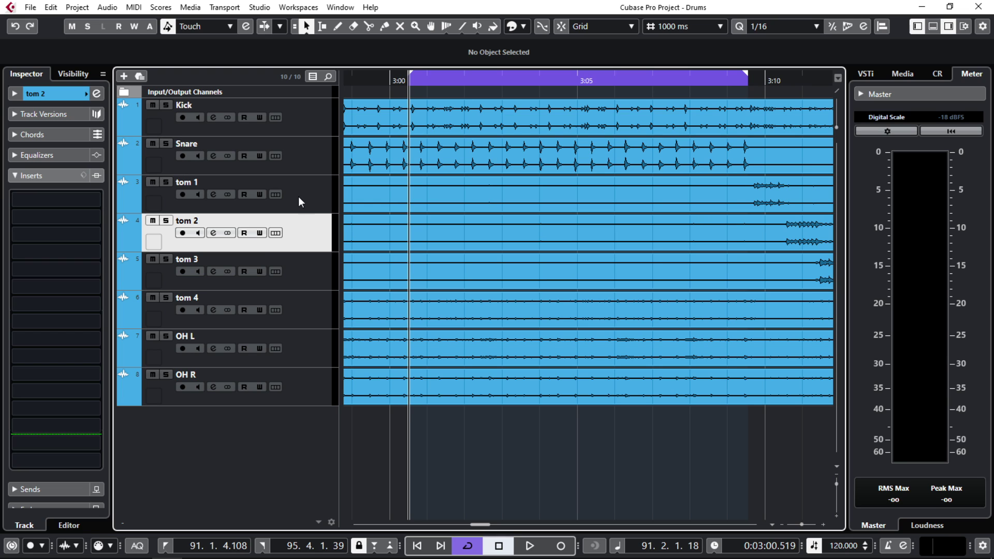
left_click(298, 197)
left_click(305, 150)
Open the Trigger 2 insert on the Kick track and show its sample browser
left_click(303, 131)
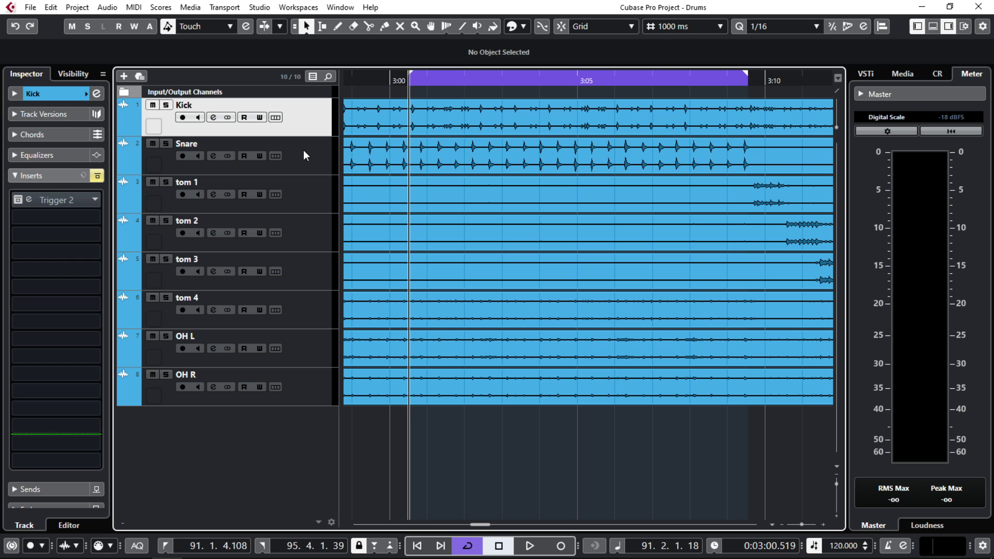
left_click(73, 201)
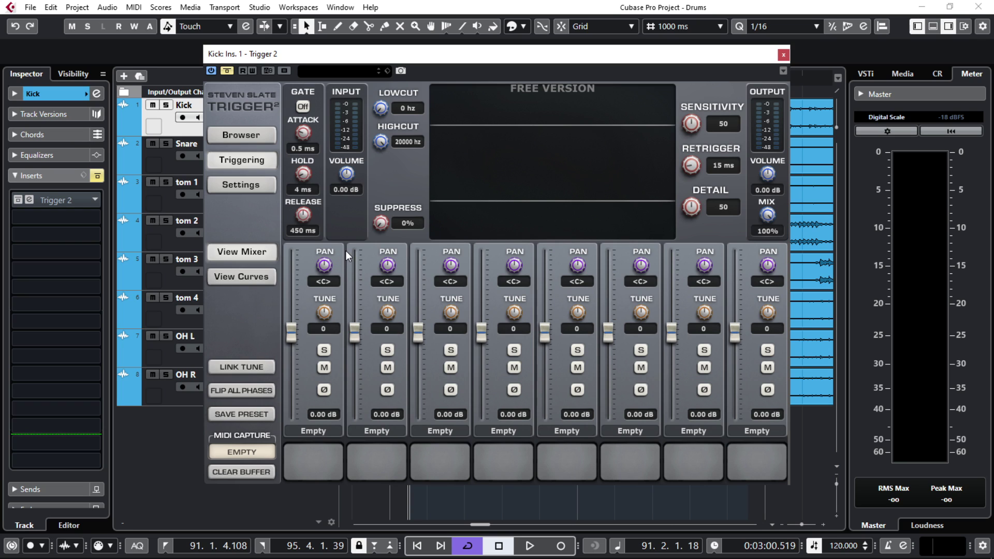
left_click(250, 136)
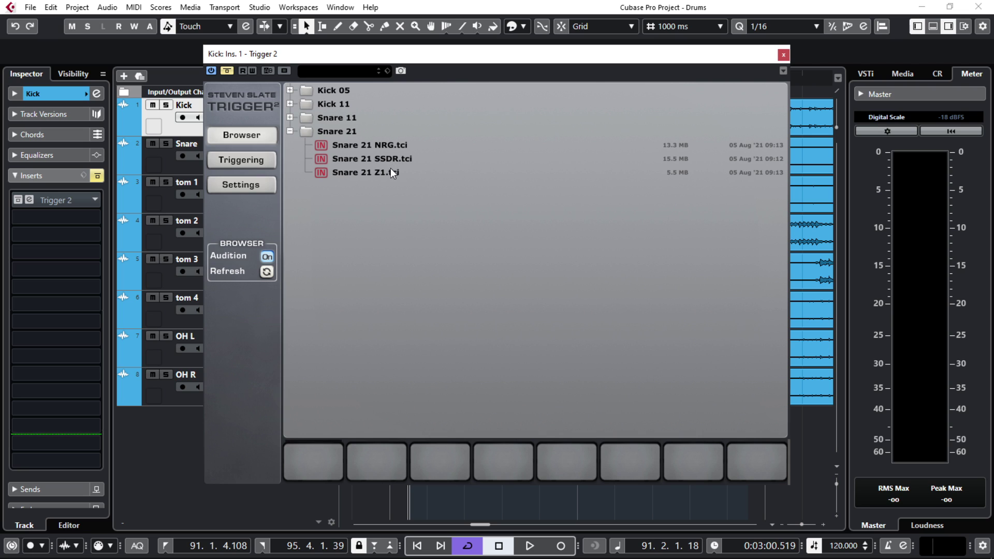
Look through the samples in the Kick 05, Kick 11, Snare 11 and Snare 21 folders, collapsing each folder again
left_click(290, 132)
left_click(330, 92)
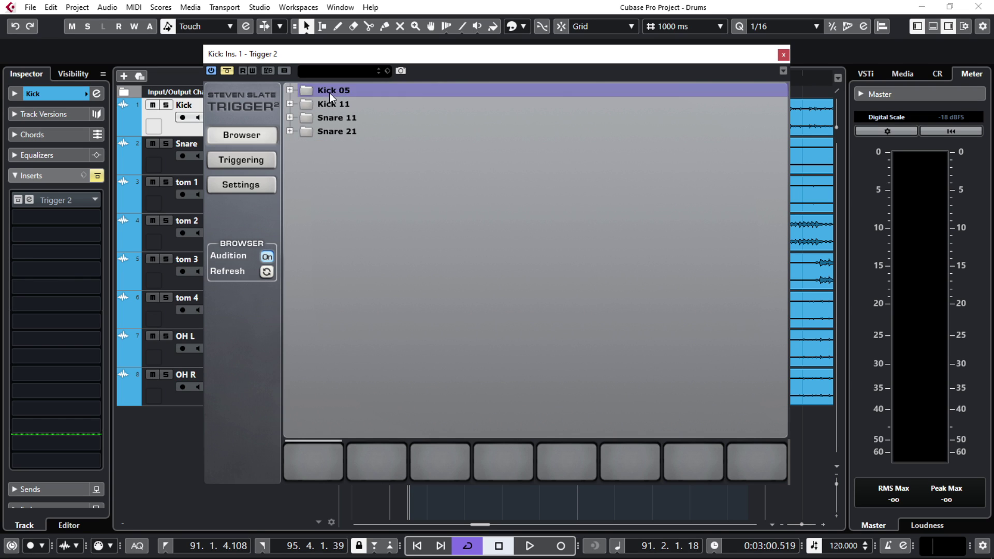
left_click(330, 102)
left_click(335, 117)
left_click(337, 131)
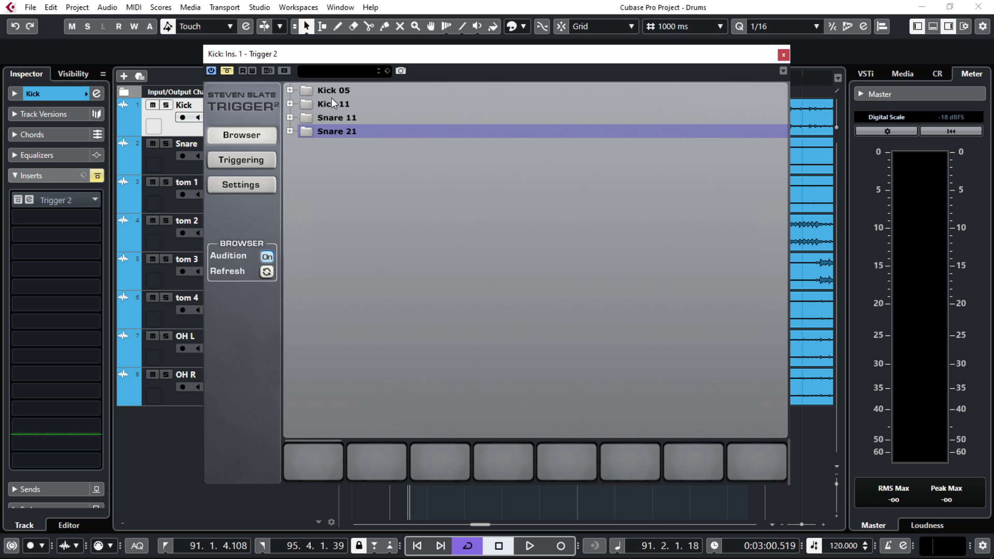
left_click(290, 90)
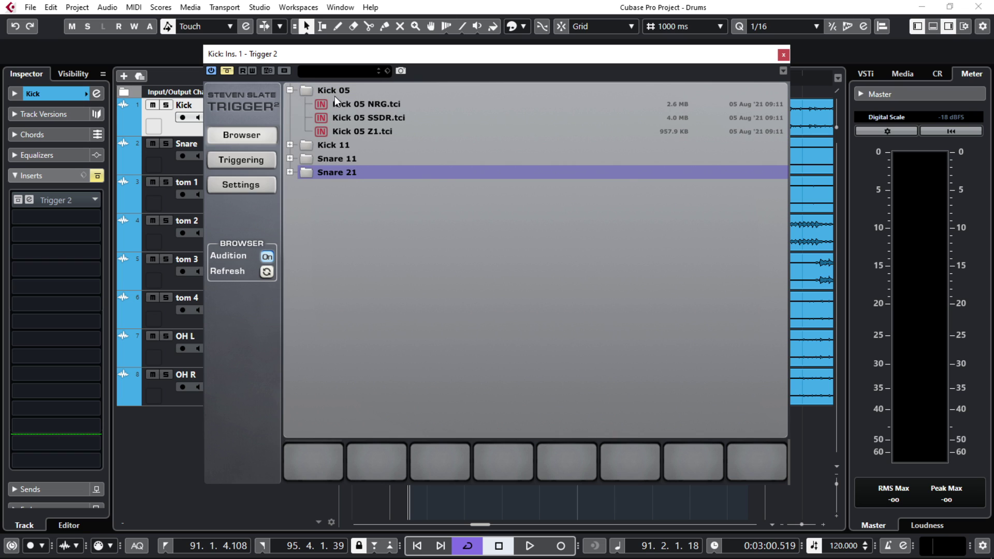
left_click(289, 90)
left_click(290, 104)
left_click(290, 104)
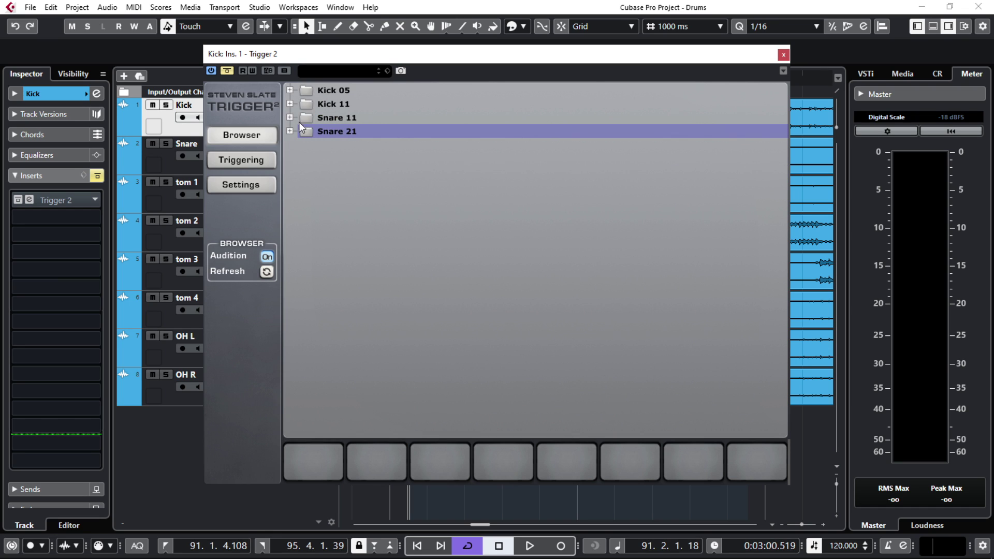
left_click(290, 118)
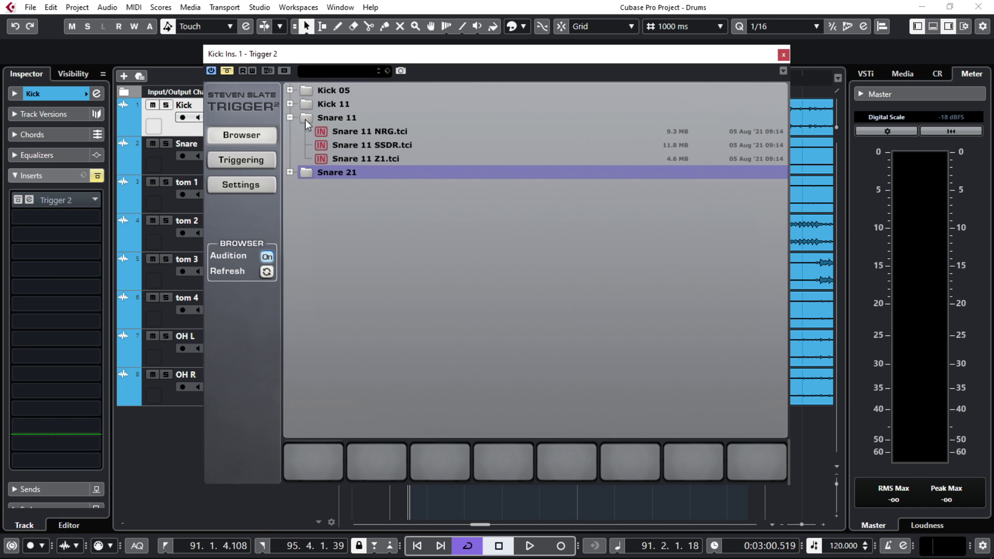
left_click(290, 118)
left_click(290, 131)
left_click(291, 132)
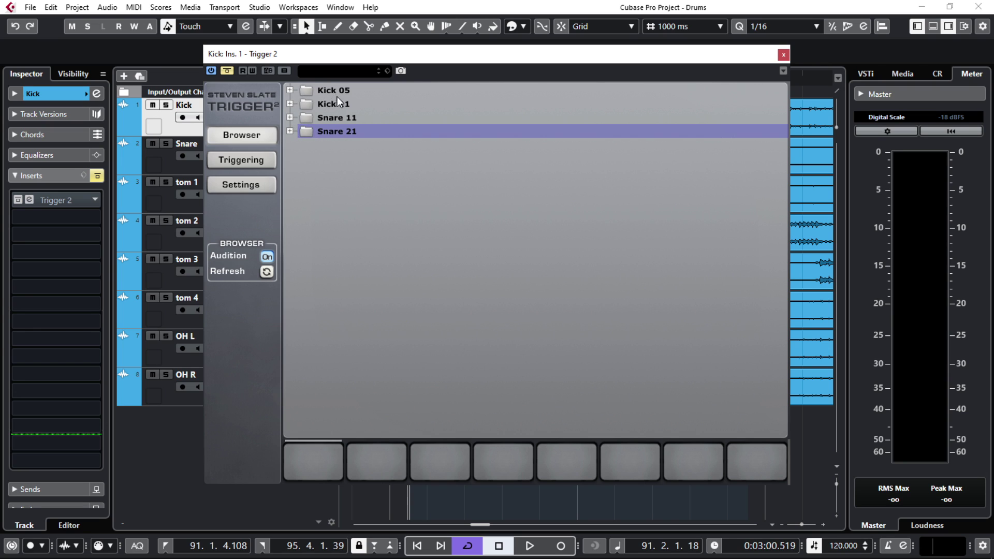
Show the triggering controls, try different Sensitivity values and reset Sensitivity to 50
left_click(263, 160)
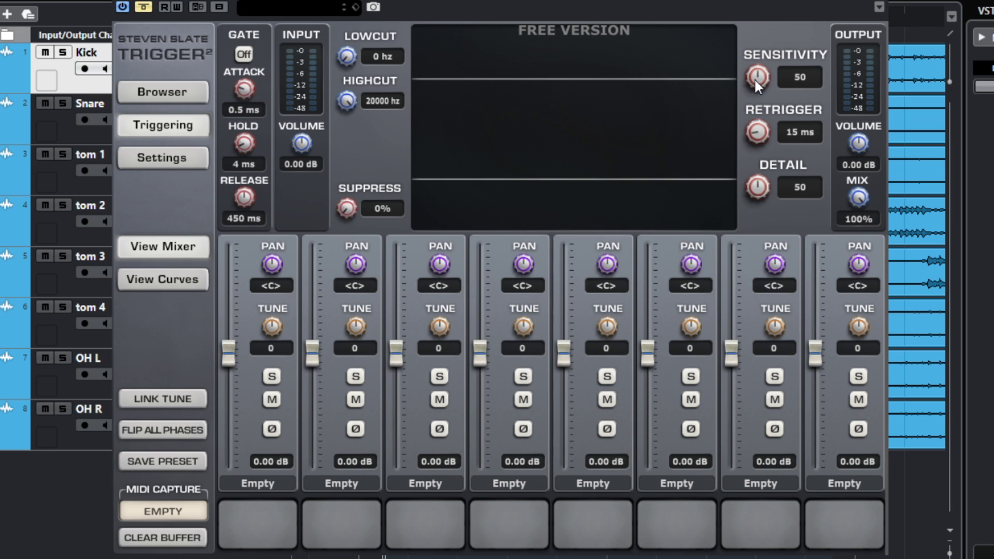
left_click_drag(753, 76, 756, 1)
left_click_drag(758, 80, 753, 83)
left_click(759, 76, "ctrl")
Try higher Detail values for the trigger, ending at 71
left_click_drag(754, 188, 751, 164)
left_click_drag(731, 177, 755, 133)
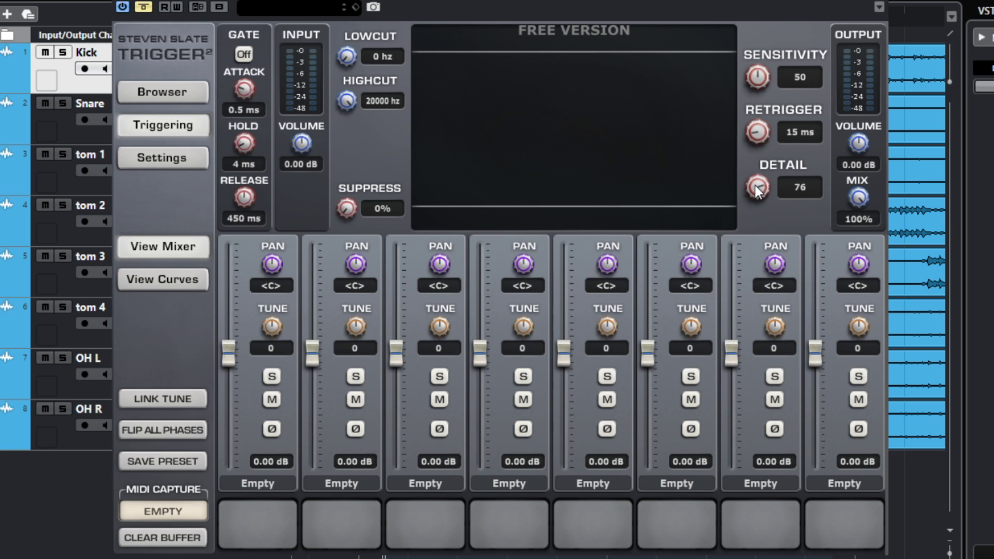
left_click_drag(755, 185, 754, 194)
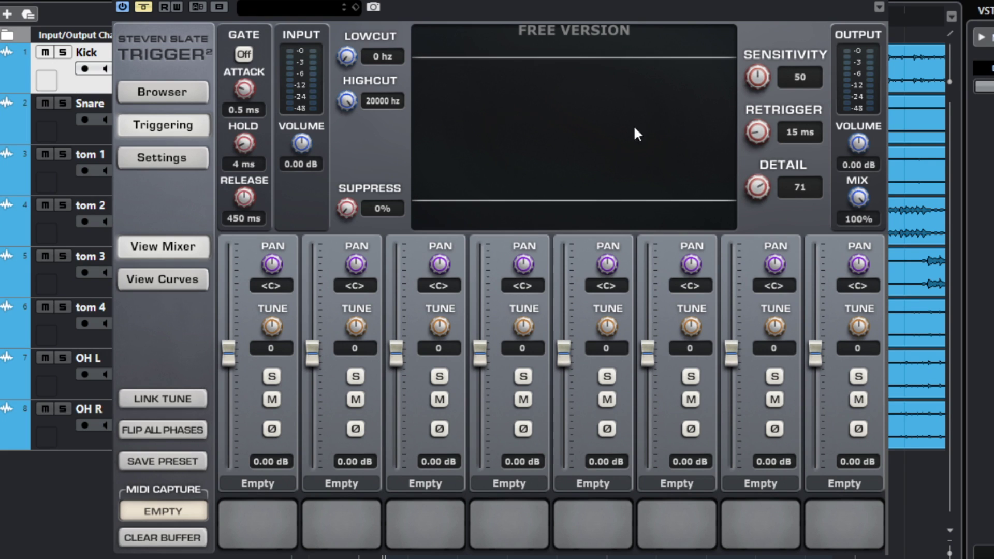
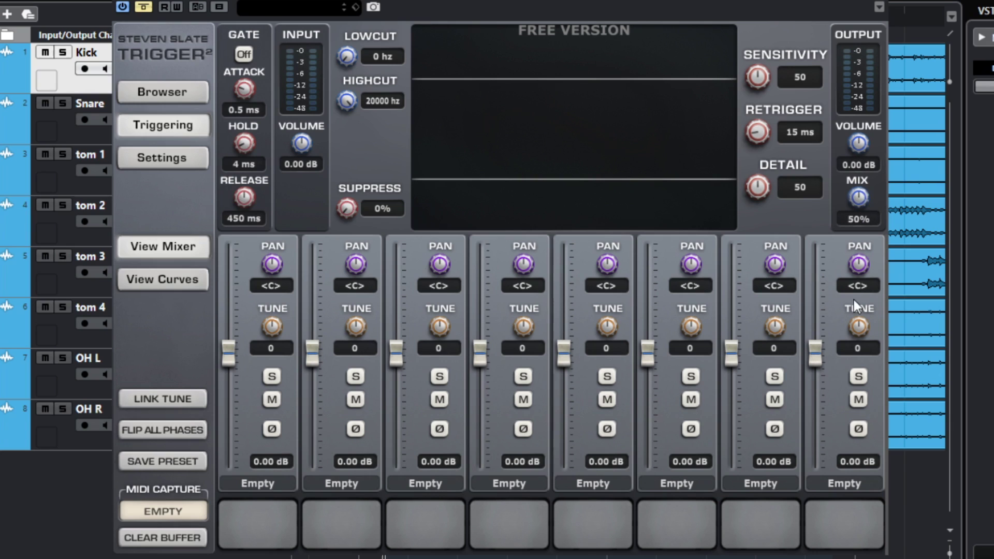
Try lower output Mix amounts to blend the original drum with the triggered sample
left_click_drag(864, 196, 849, 272)
left_click_drag(856, 194, 850, 247)
left_click_drag(862, 215, 862, 252)
Try out the second sample slot's volume fader, its pan at R97 and its tuning
mouse_move(307, 358)
left_mouse_down()
mouse_move(312, 417)
mouse_move(315, 357)
left_mouse_up()
left_click_drag(356, 264, 346, 175)
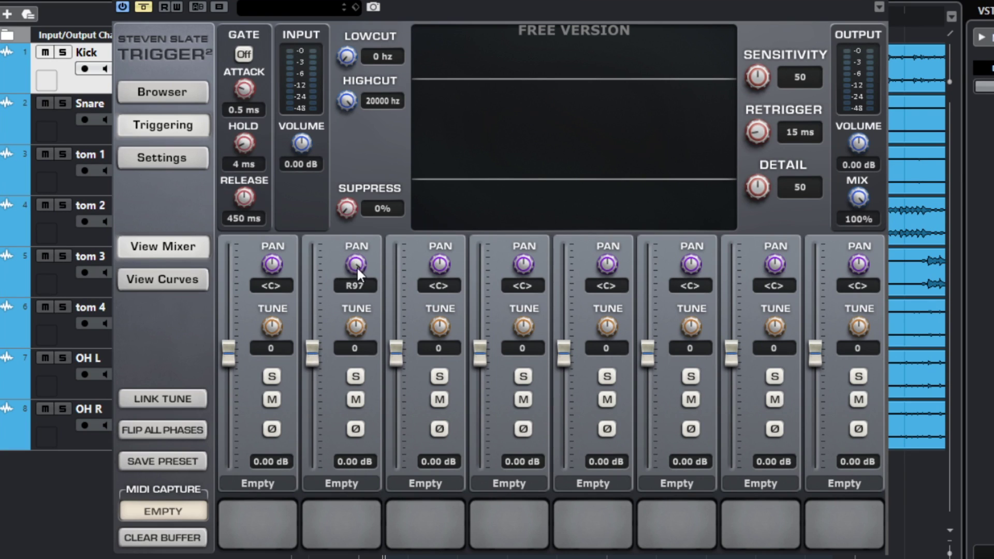
left_click_drag(358, 332, 353, 275)
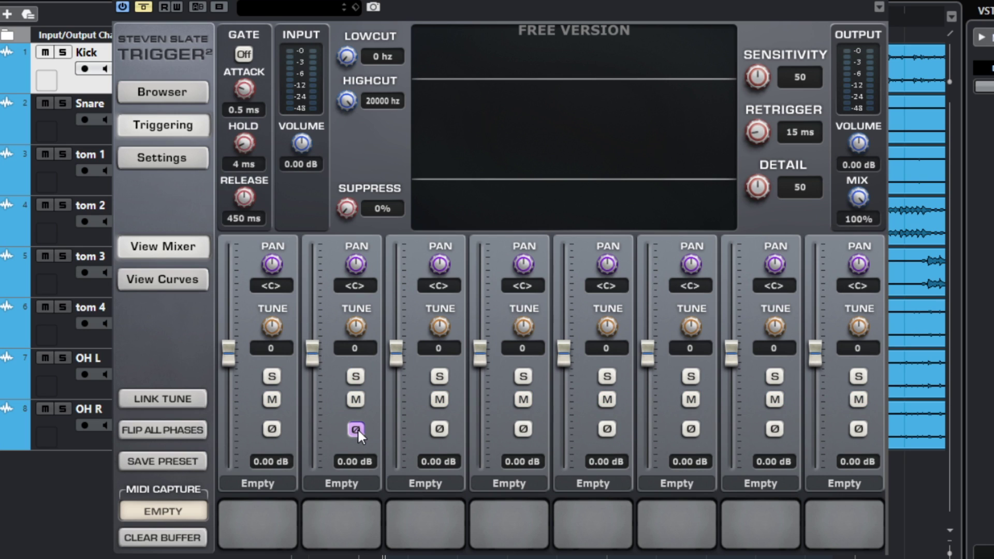
Return to the sample browser and expand the Kick 05, Kick 11, Snare 11 and Snare 21 folders
left_click(191, 98)
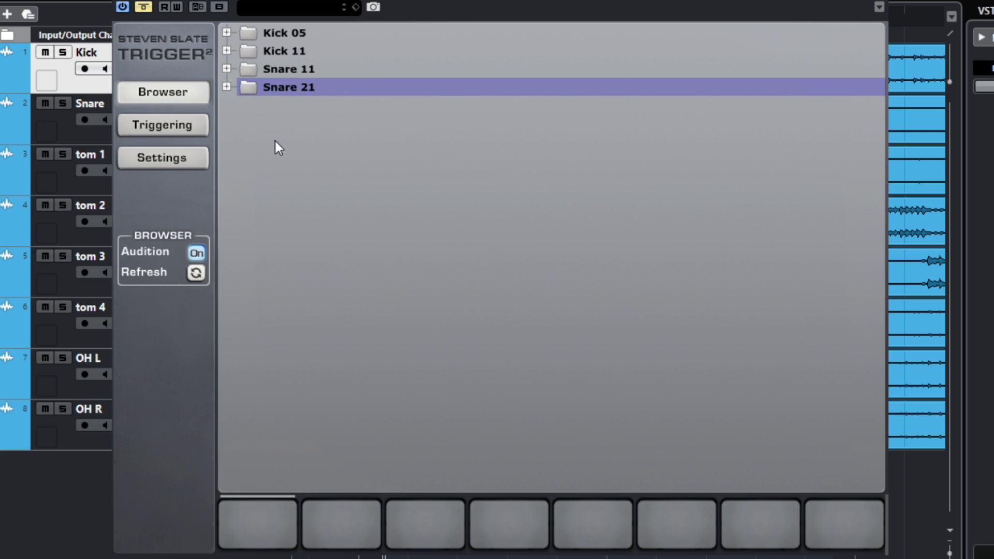
left_click(226, 33)
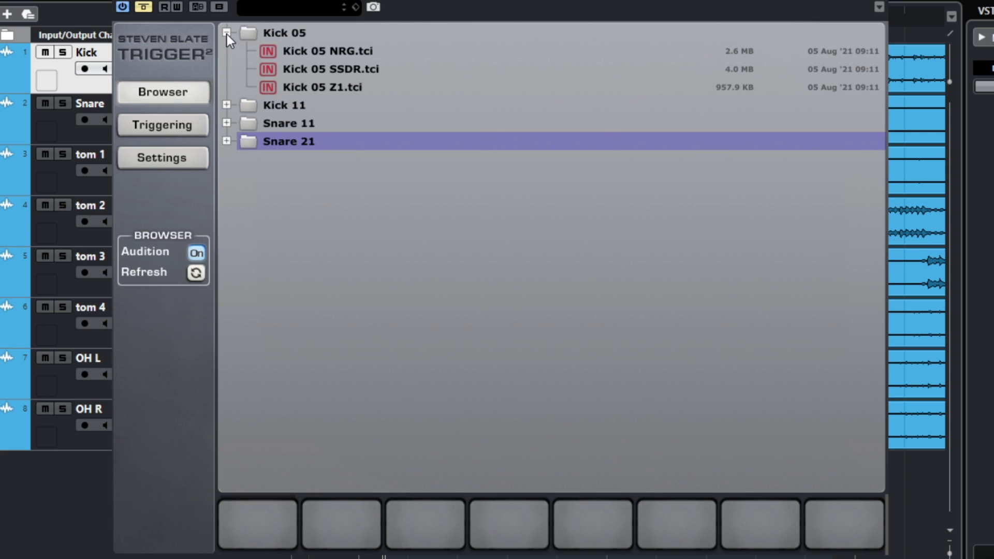
left_click(226, 105)
left_click(226, 177)
left_click(226, 250)
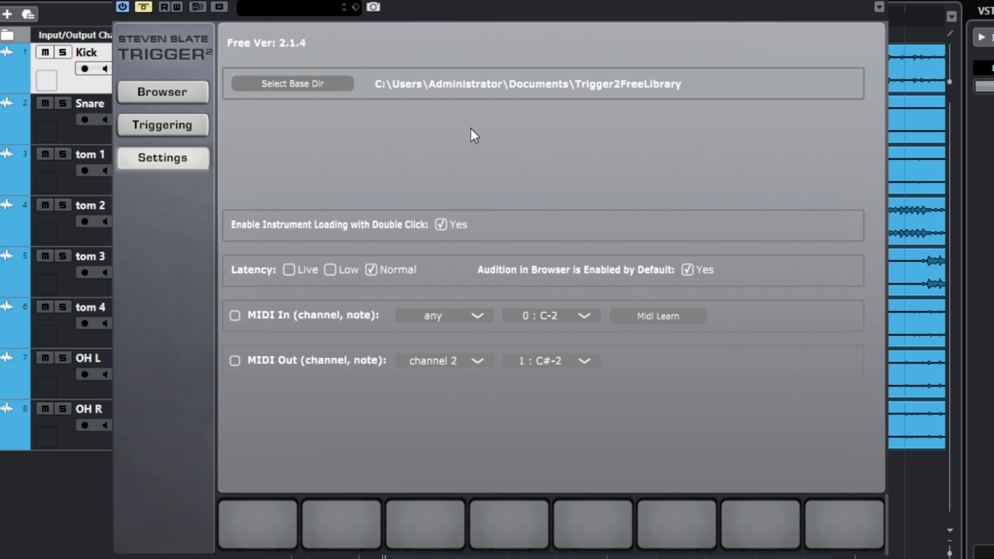
Show the envelope and dynamics curves of the sample slots among the triggering controls
left_click(162, 125)
left_click(206, 284)
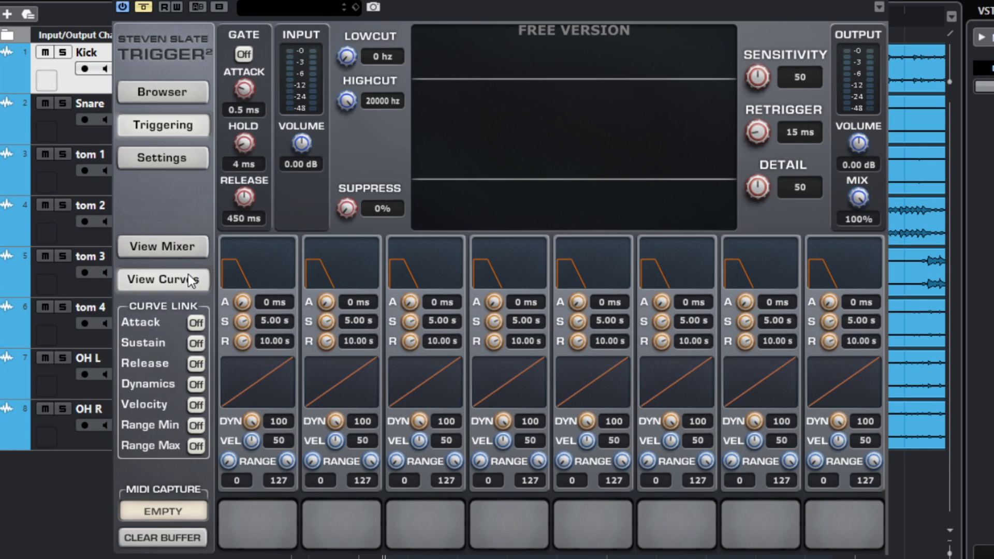
Return to the sample slot mixer, solo the Kick track and show its Trigger 2 plug-in
left_click(178, 250)
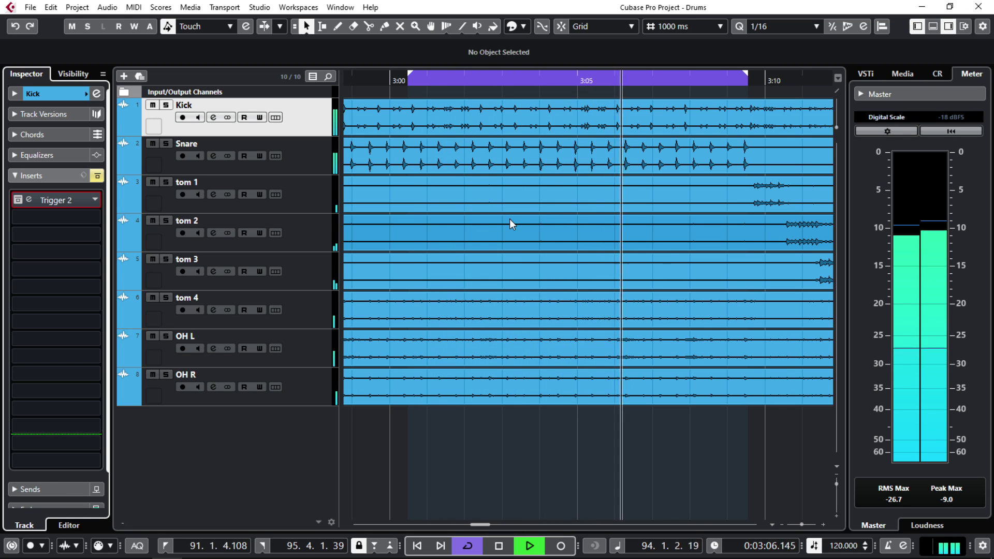
left_click(166, 104)
left_click(69, 199)
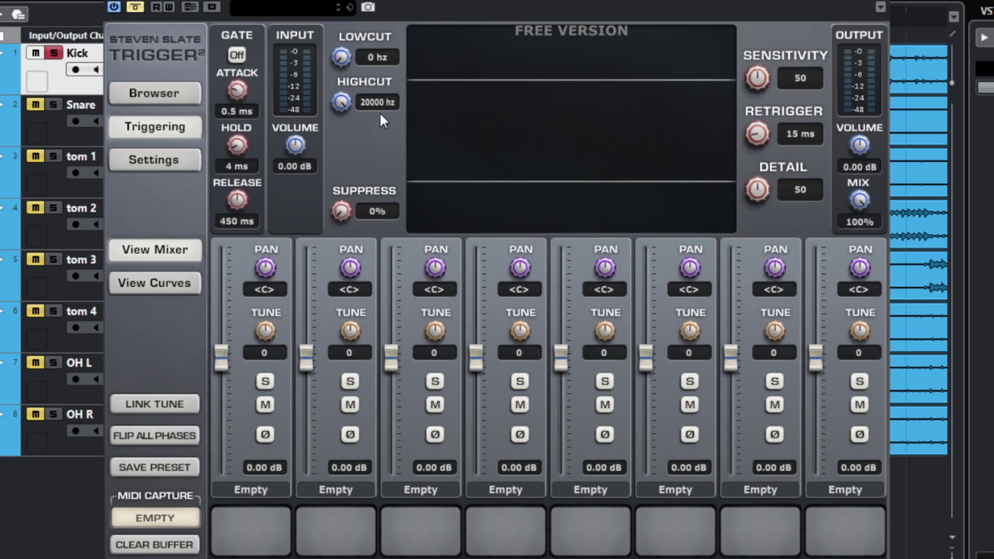
Take the kick's plug-in out of bypass and audition the NRG, SSDR and Z1 samples of Kick 05 in the sample browser
left_click(185, 95)
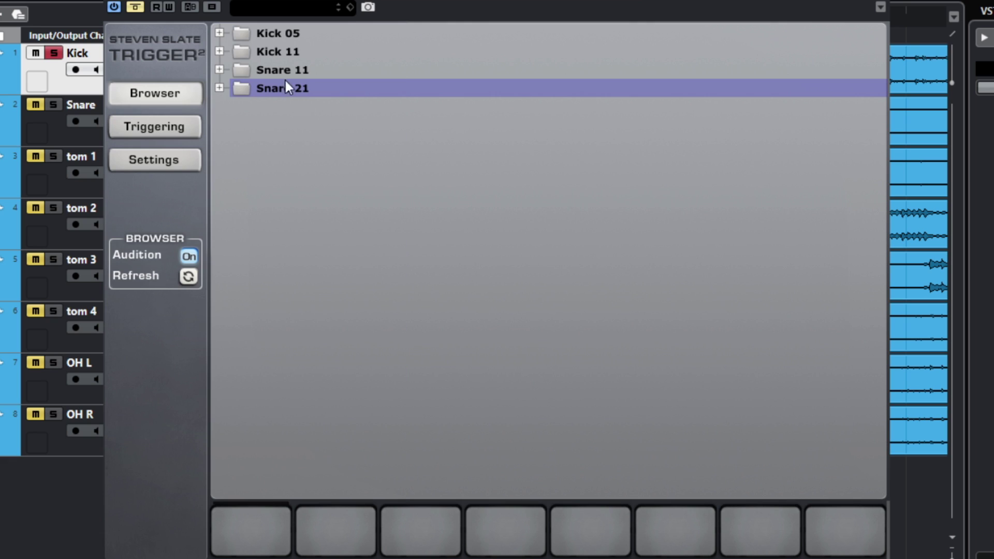
left_click(219, 33)
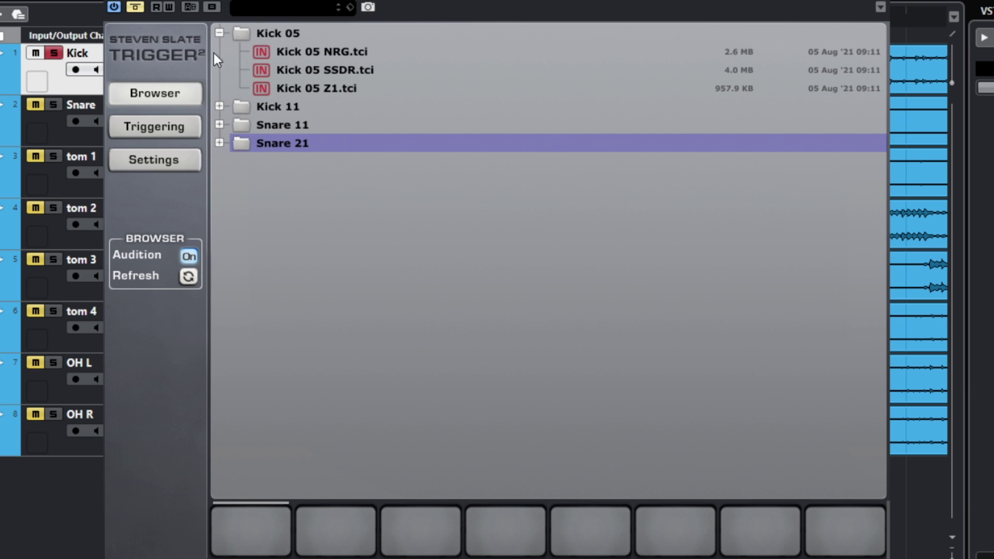
left_click(138, 8)
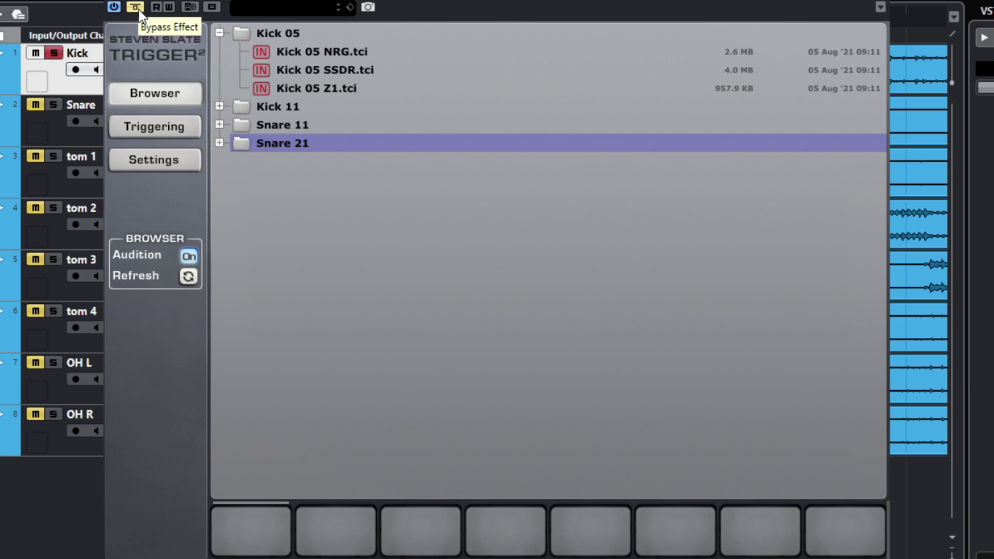
left_click(330, 53)
left_click(330, 69)
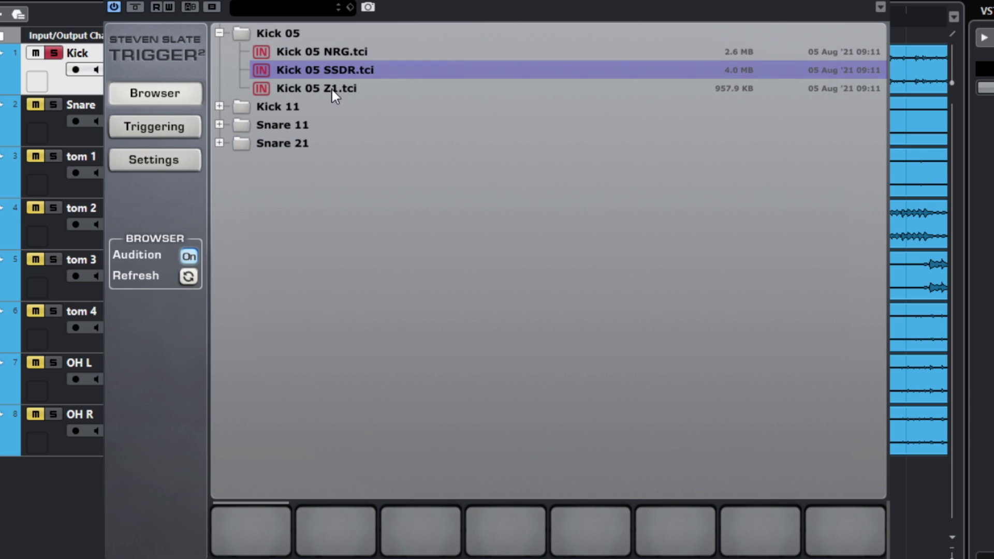
left_click(331, 88)
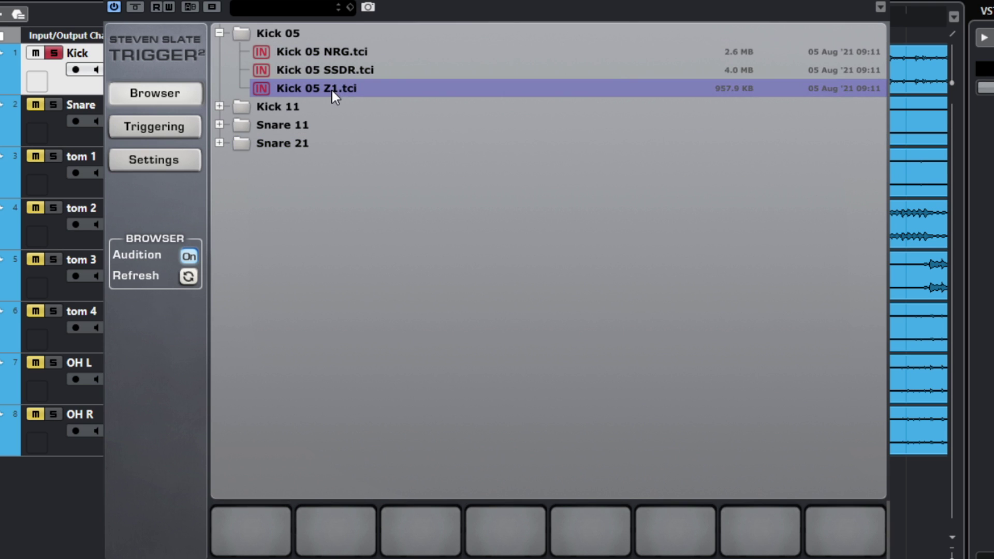
Audition the Kick 11 samples against Kick 05 Z1 and load Kick 11 Z1 into the first sample slot
left_click(218, 106)
left_click(303, 125)
left_click(319, 161)
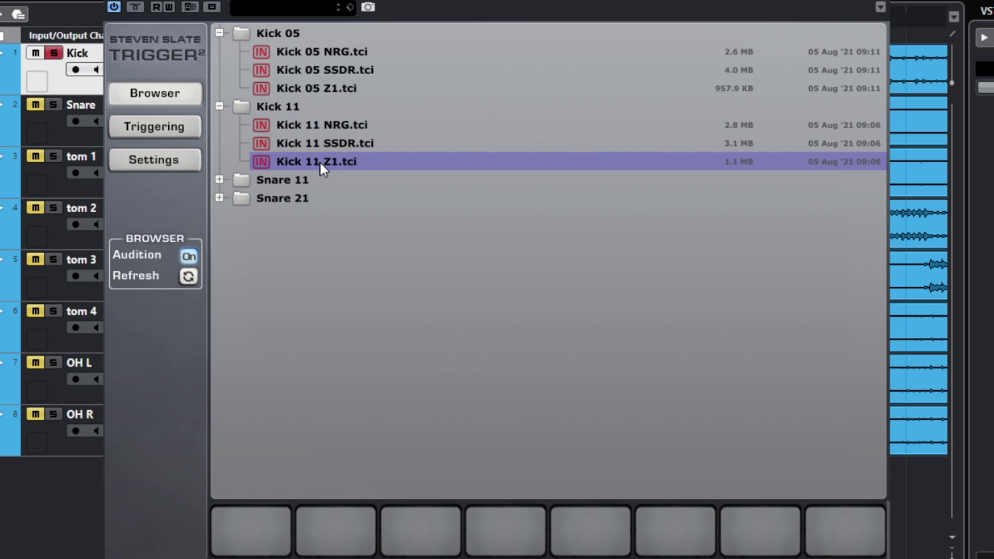
left_click(299, 86)
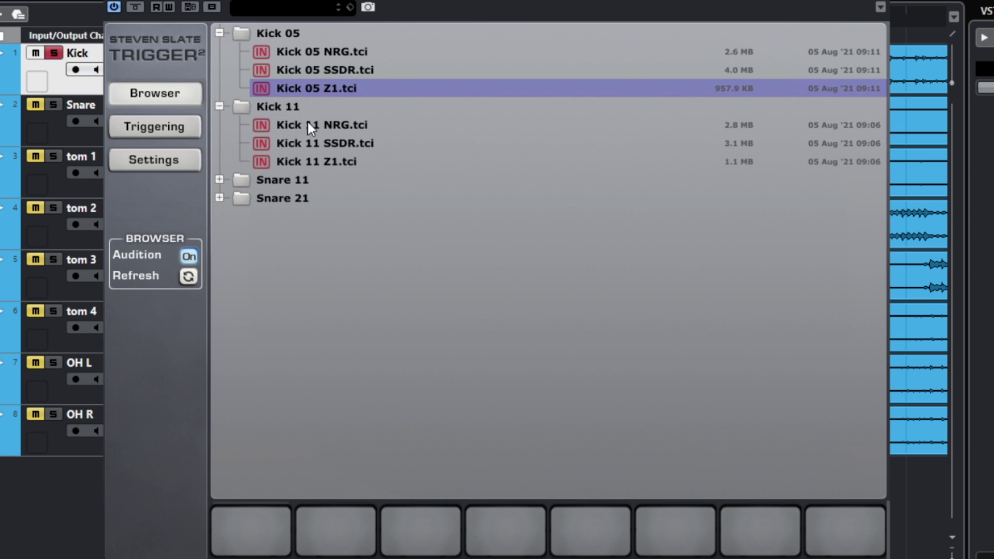
left_click(319, 160)
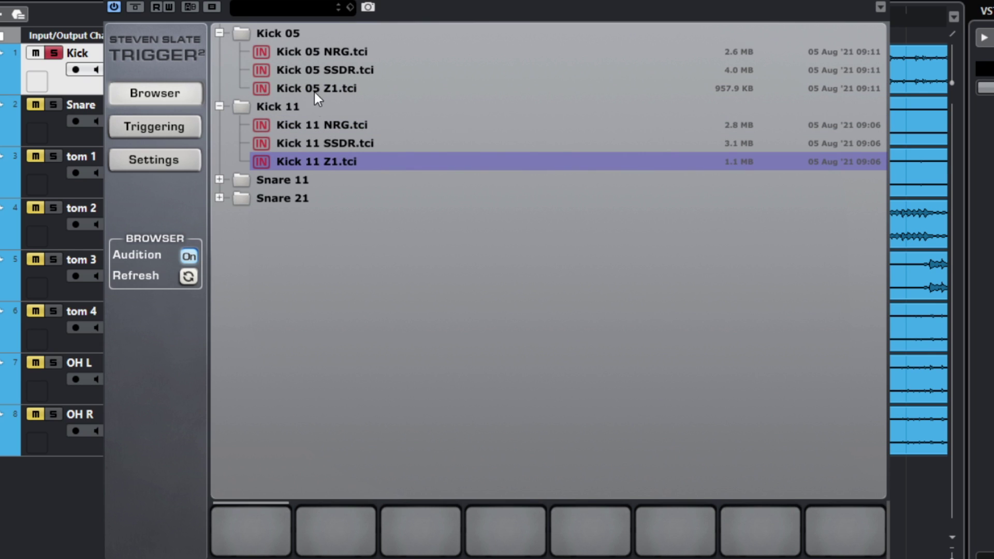
double_click(312, 161)
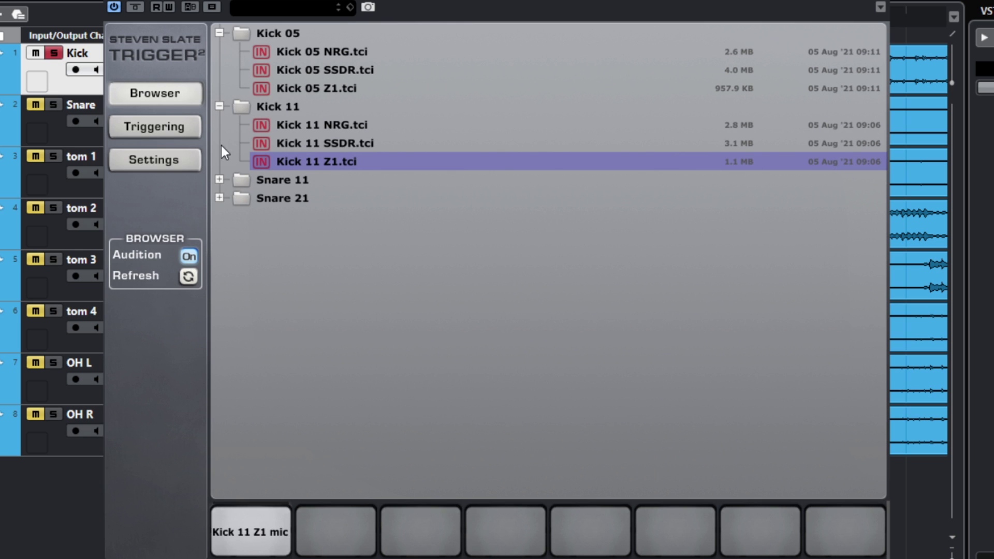
Lower the kick trigger's Detail to 16 and compare the drum with the plug-in bypassed and active
left_click(134, 7)
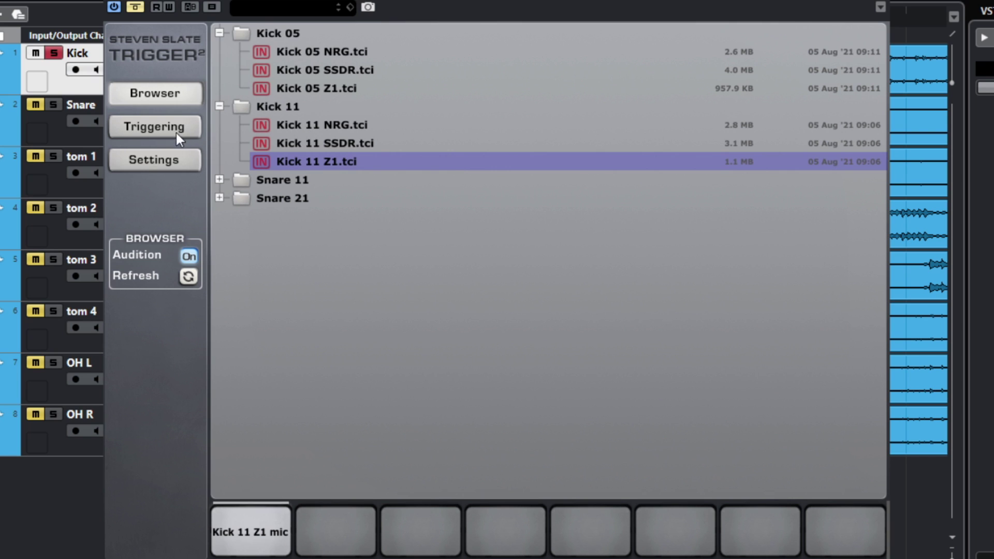
left_click(173, 160)
left_click(163, 129)
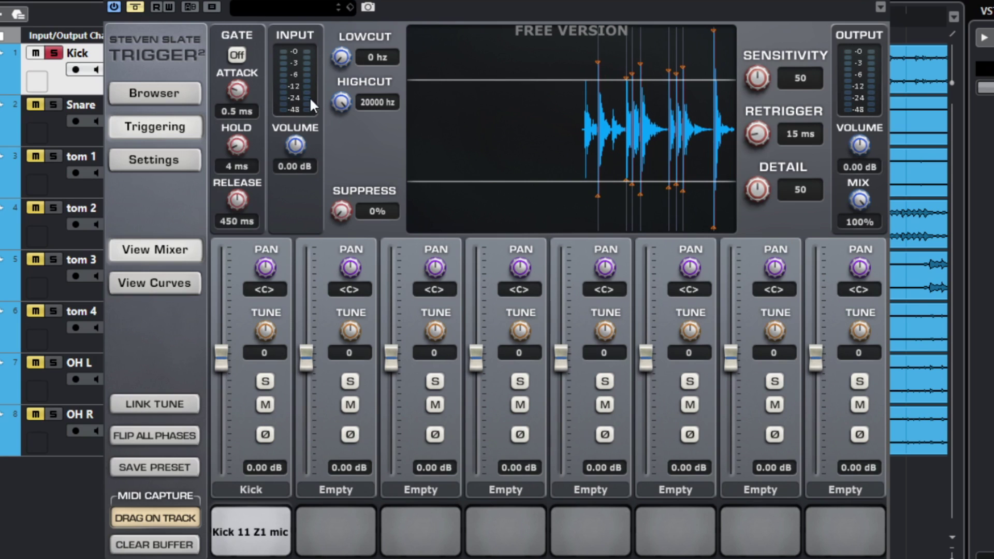
left_click(136, 8)
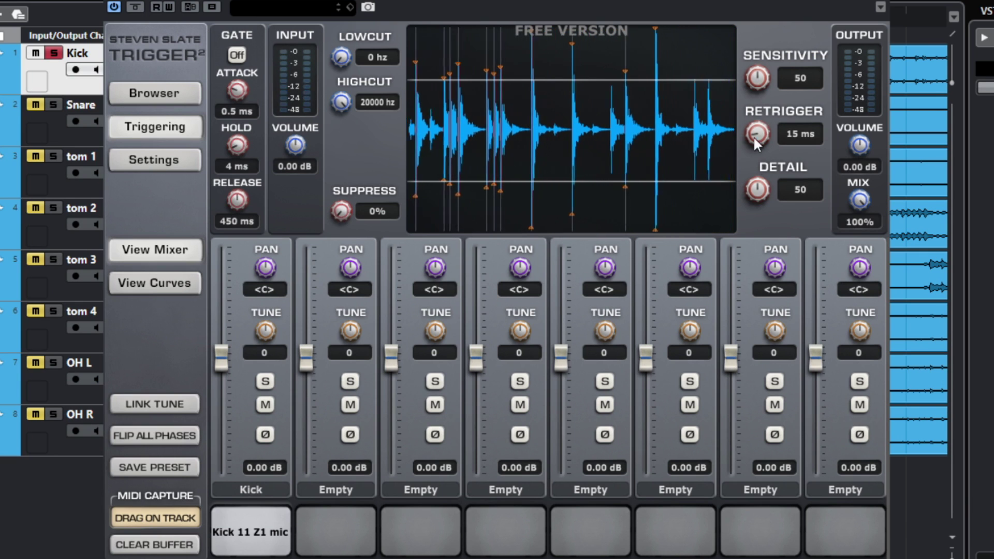
left_click_drag(758, 192, 733, 262)
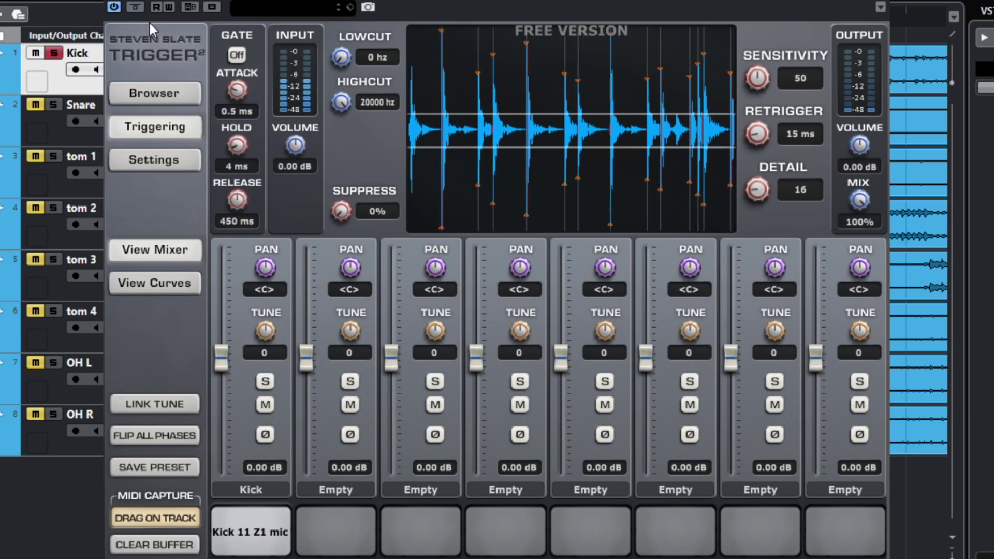
left_click(135, 8)
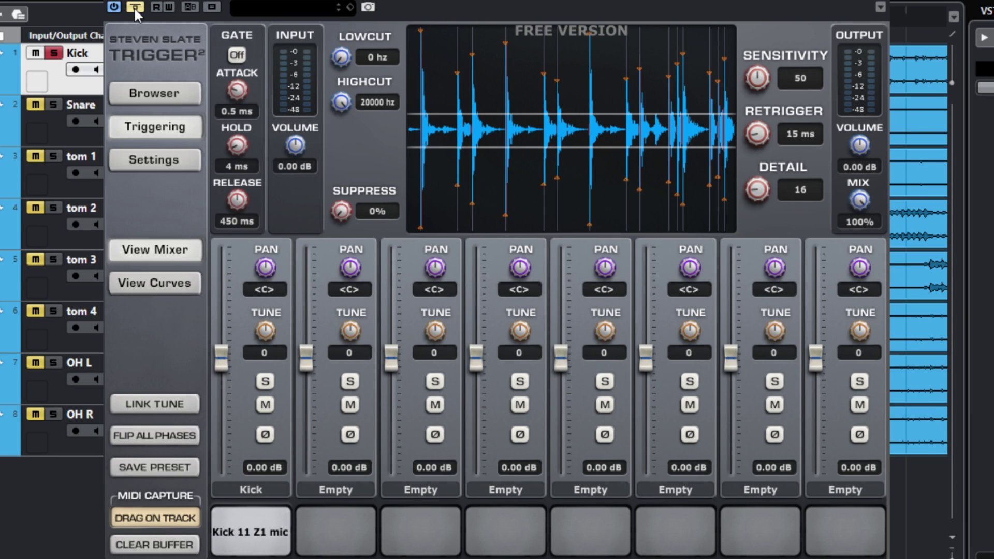
left_click(134, 8)
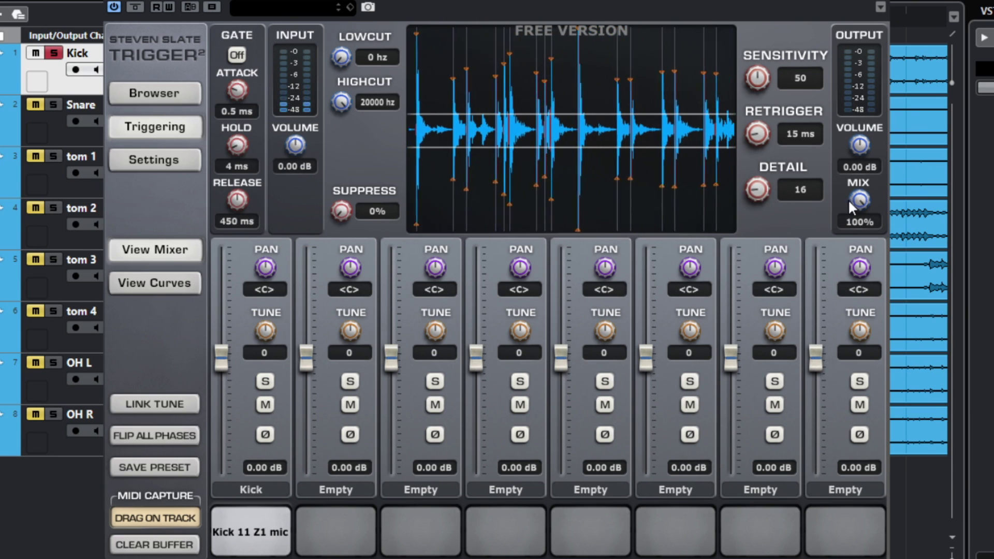
Set the kick trigger's Detail to 12 and raise its output volume to 5.10 dB
scroll(758, 189, "up", 2)
scroll(757, 191, "down", 6)
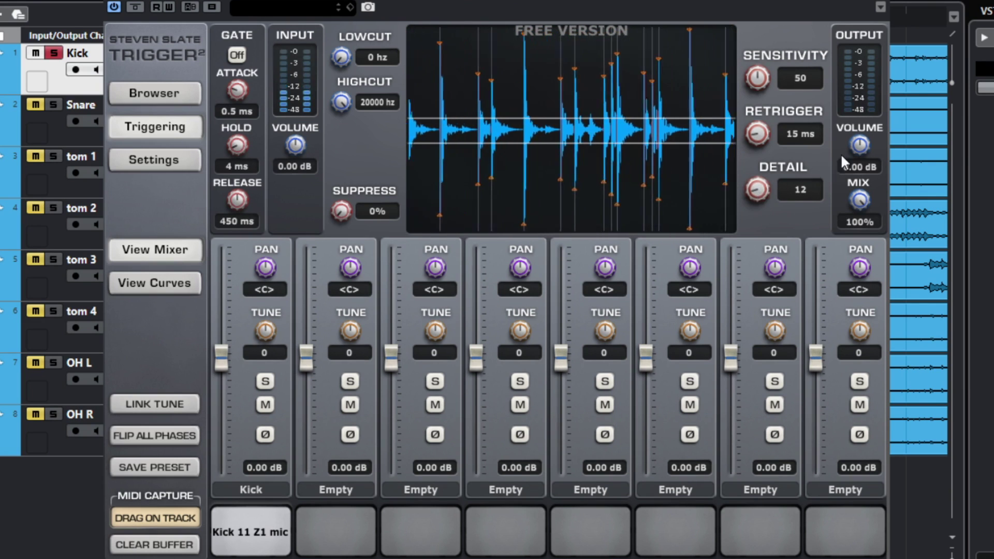
left_click_drag(848, 144, 853, 122)
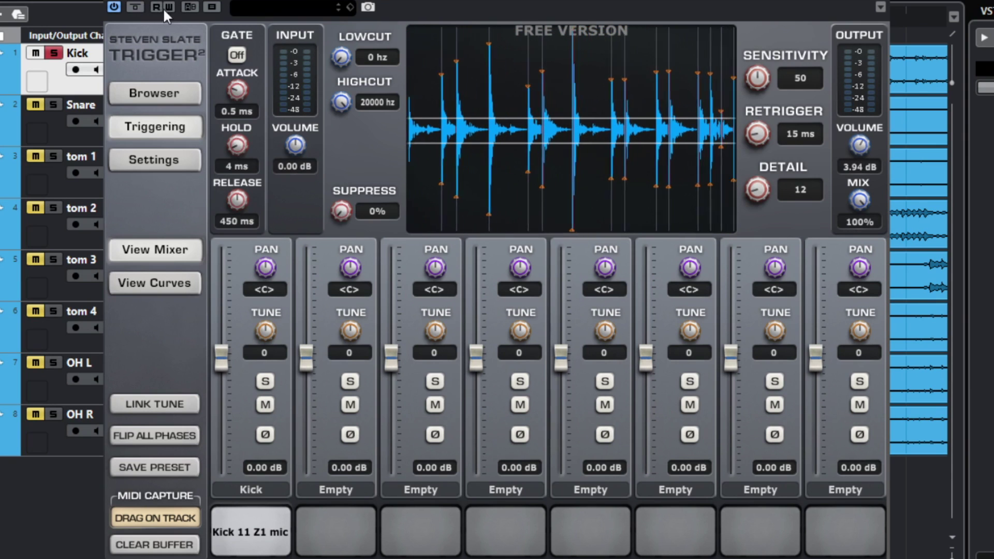
left_click_drag(860, 140, 861, 135)
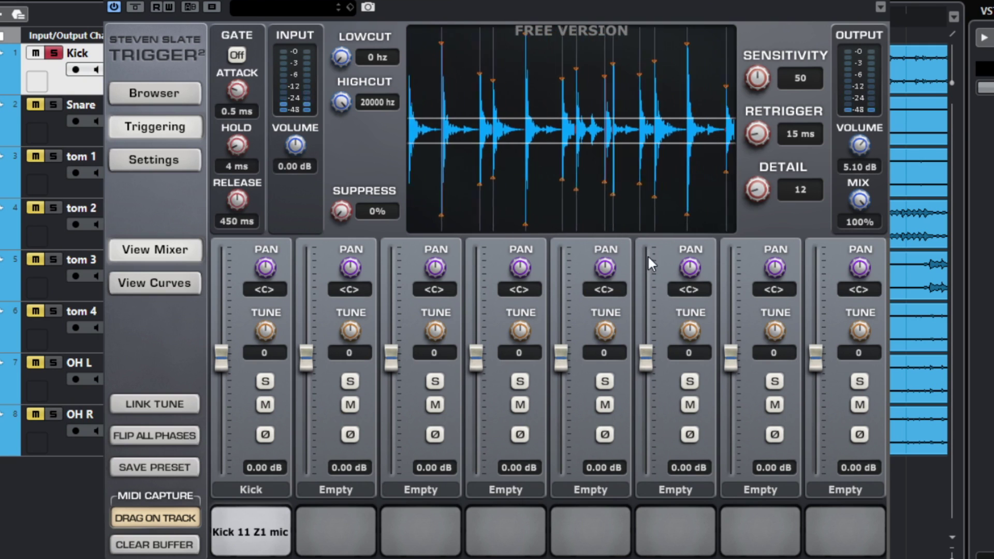
Try out the pan and a tuning of 66 on the first kick sample slot, returning both to their defaults
left_click_drag(262, 279, 249, 261)
double_click(262, 268)
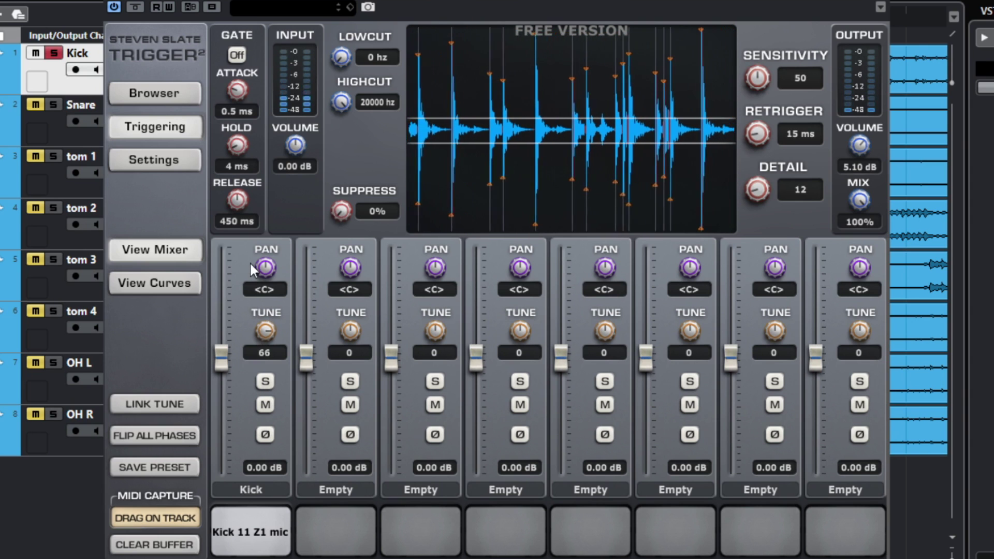
double_click(265, 332)
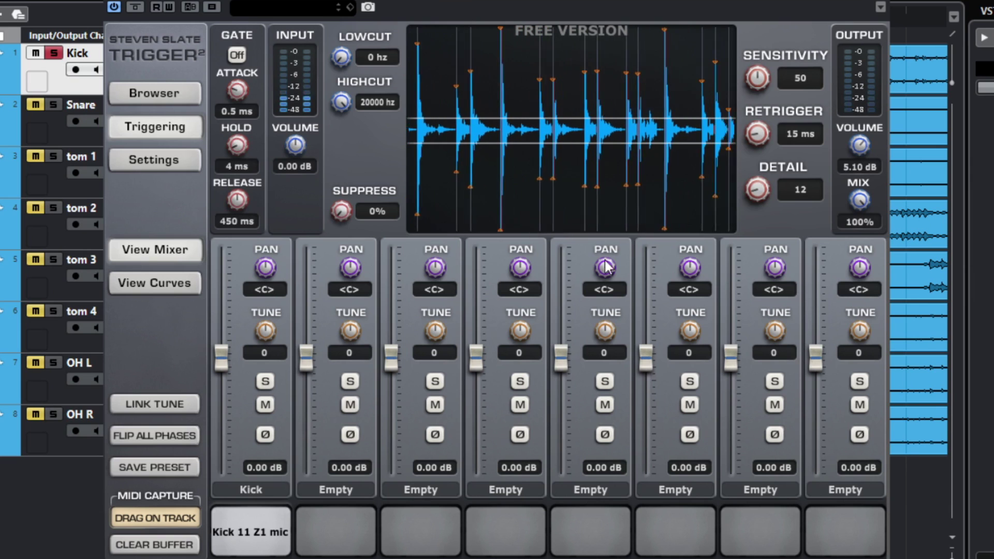
Blend the kick at a Mix of 76%, unsolo the track and raise the output volume to 6.32 dB
left_click_drag(857, 200, 835, 269)
mouse_move(838, 237)
left_mouse_down()
mouse_move(840, 188)
mouse_move(831, 246)
left_mouse_up()
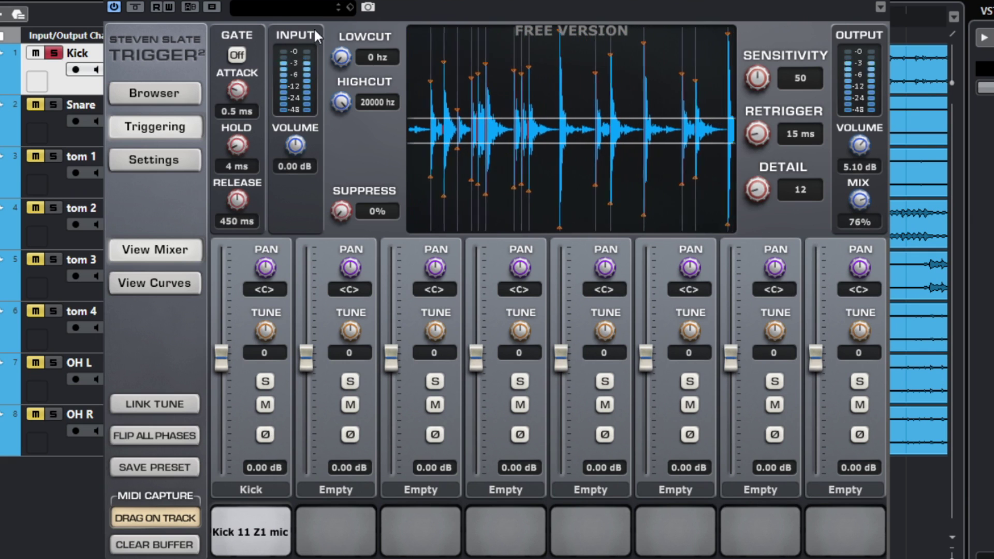
left_click(54, 54)
left_click_drag(854, 145, 853, 136)
Compare the full drum kit with the kick replacement bypassed and active, and try out the Sensitivity control
left_click(136, 6)
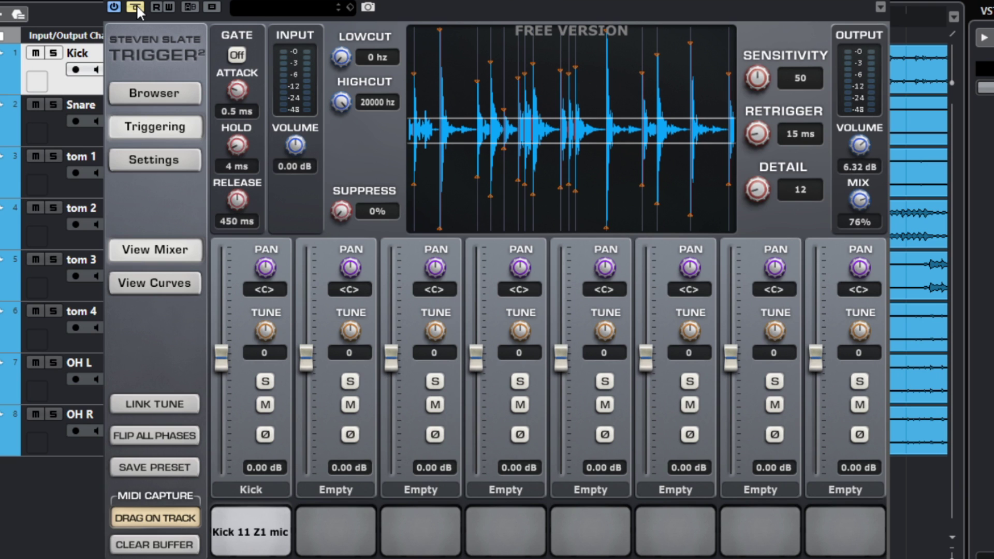
left_click(135, 5)
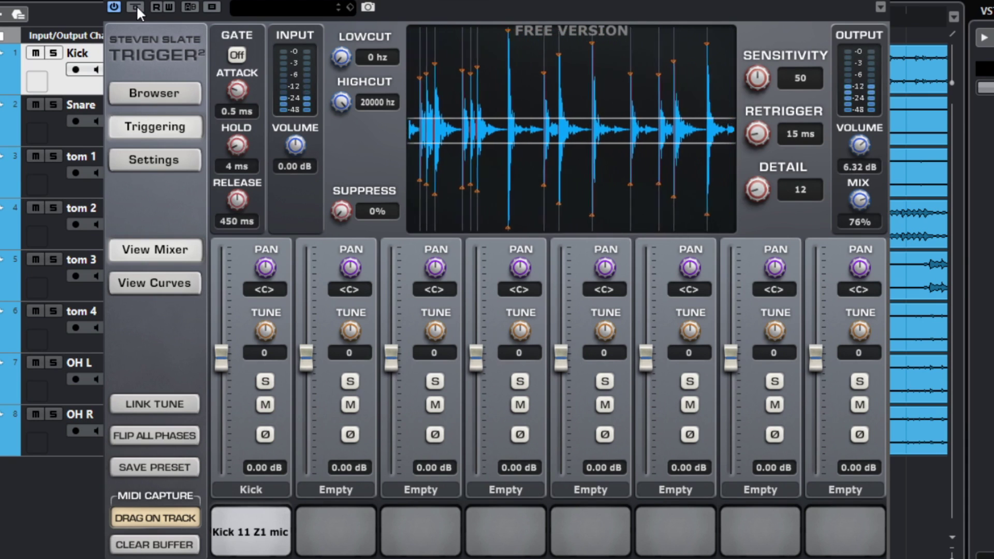
left_click_drag(748, 82, 756, 21)
scroll(755, 81, "down", 1)
scroll(756, 80, "down", 10)
scroll(759, 80, "up", 4)
left_click(135, 7)
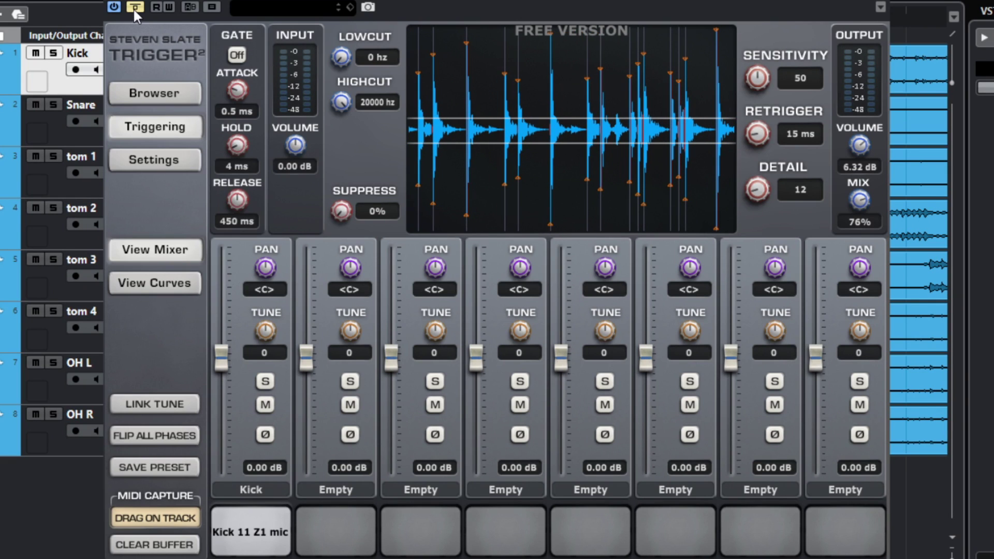
left_click(134, 7)
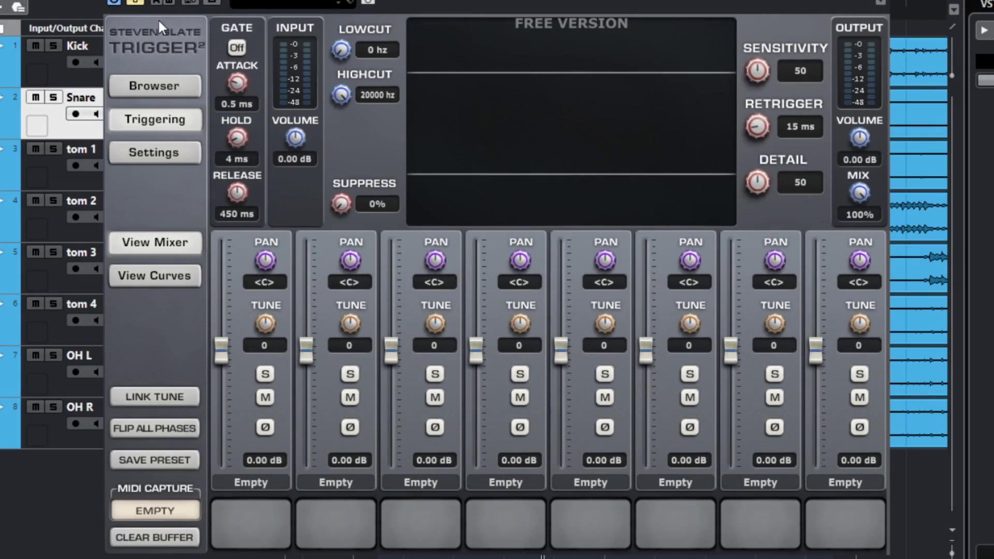
Solo the Snare track, take its Trigger 2 out of bypass and audition the three Snare 11 samples
left_click(169, 87)
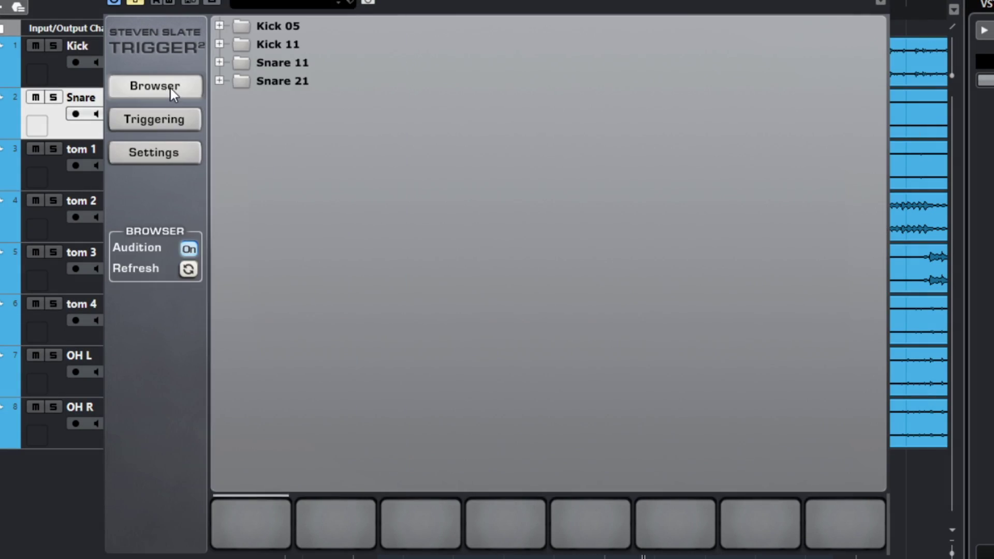
left_click(53, 97)
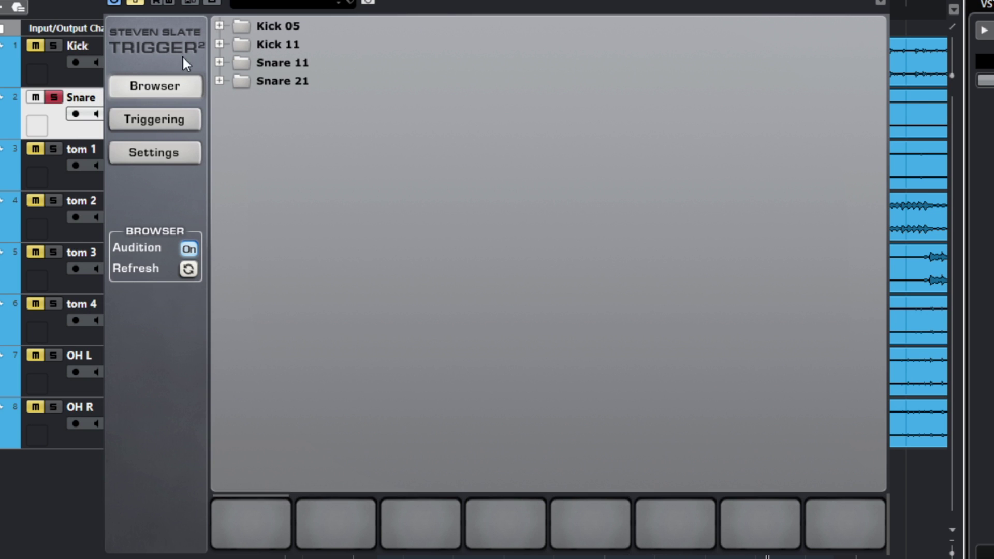
left_click(219, 63)
left_click(133, 1)
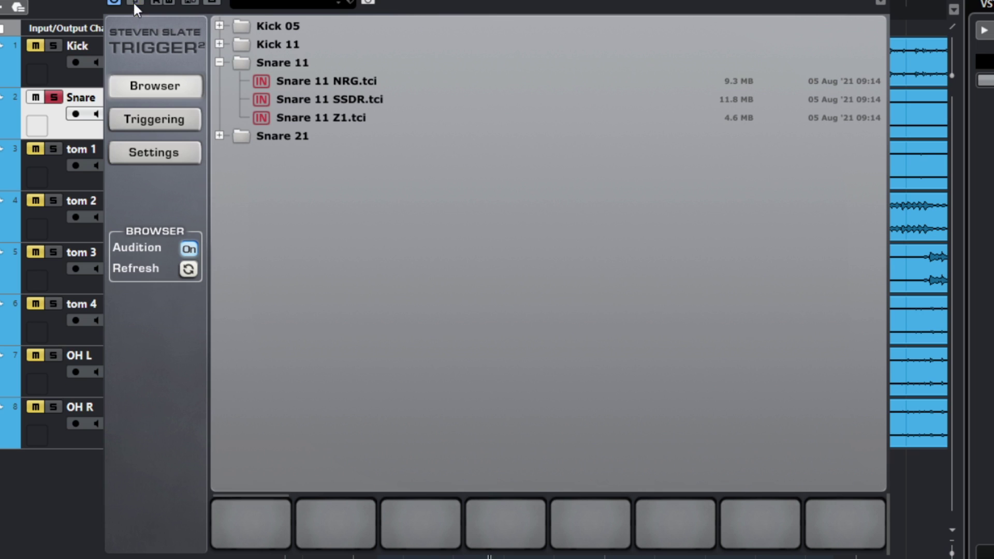
left_click(335, 116)
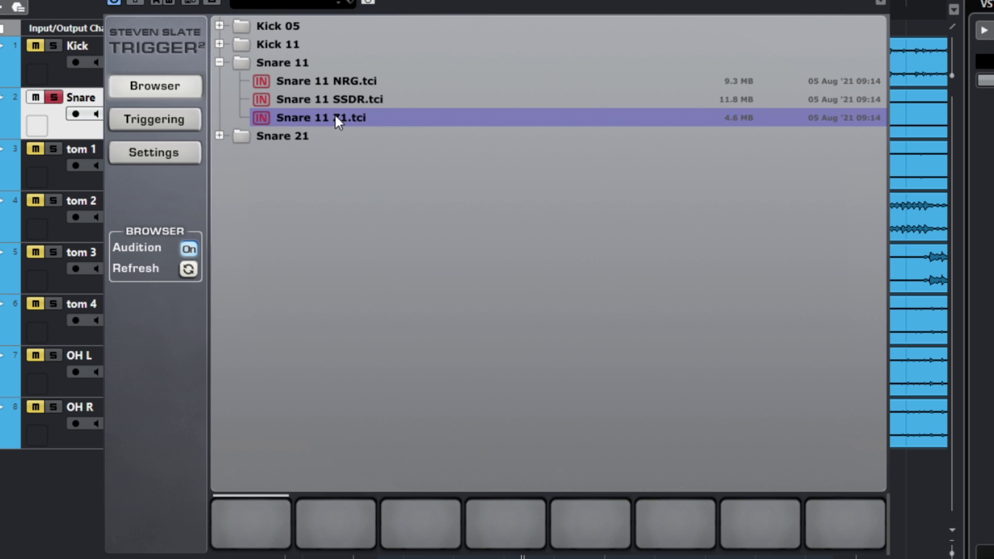
left_click(334, 101)
left_click(330, 81)
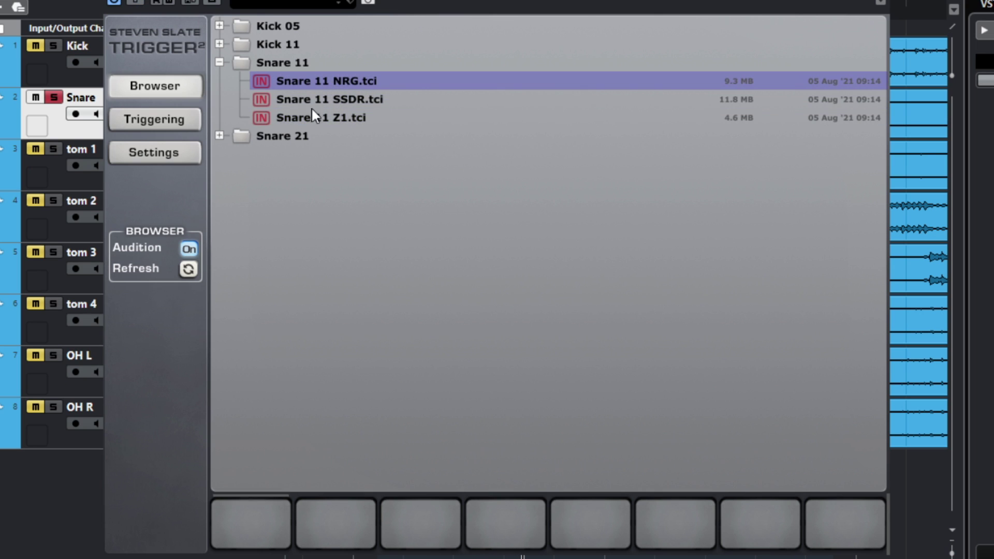
Audition the three Snare 21 samples and load Snare 11 Z1 into the snare's first sample slot
left_click(219, 135)
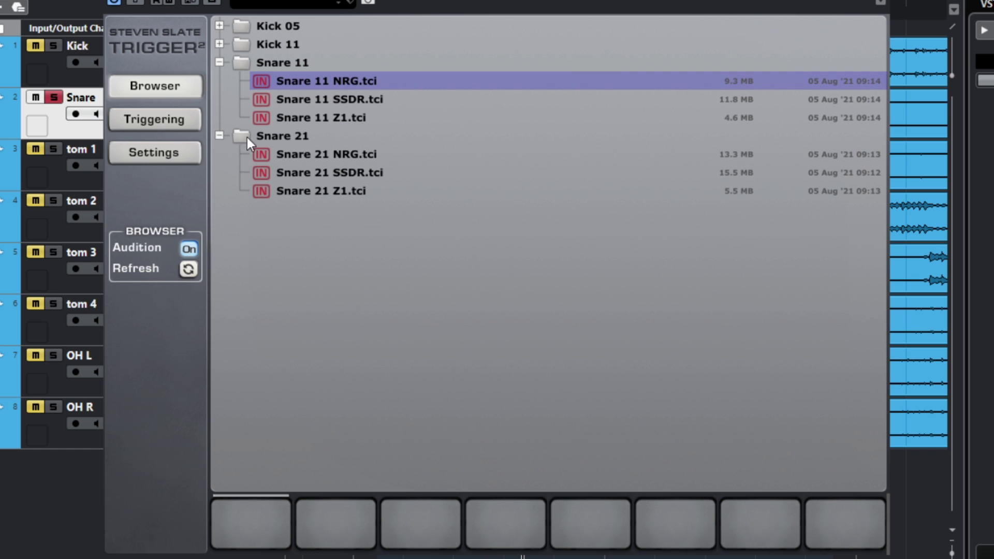
left_click(322, 156)
left_click(323, 171)
left_click(333, 190)
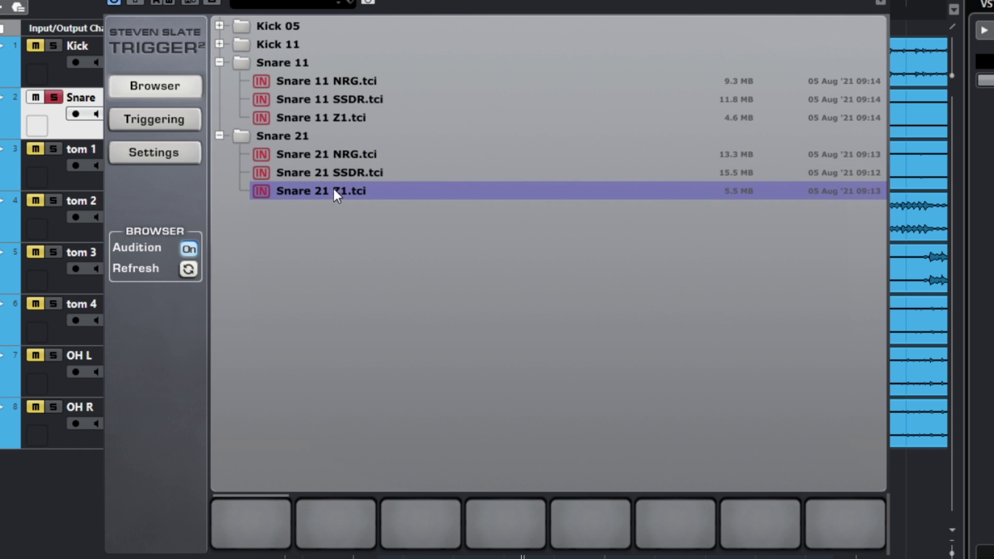
left_click(330, 119)
double_click(315, 117)
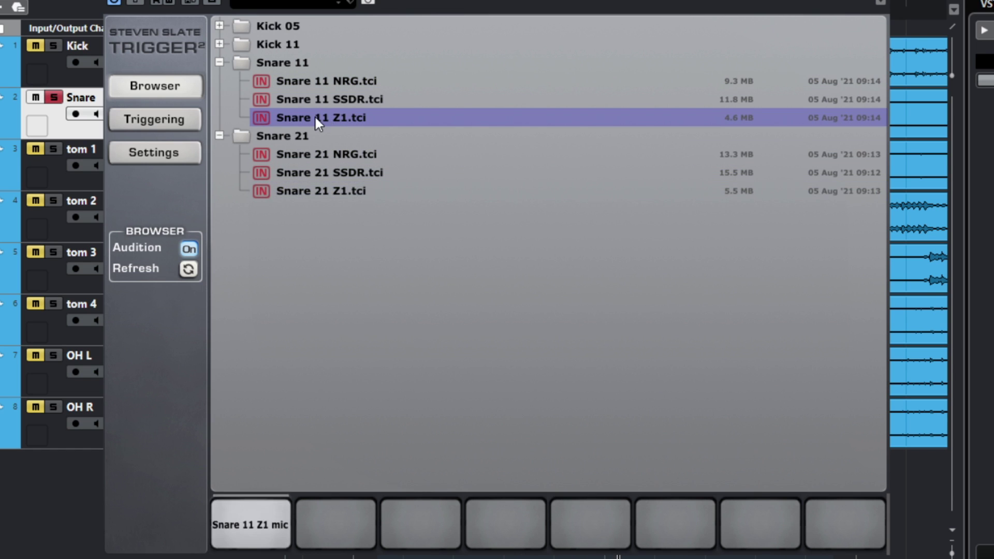
Show the snare's triggering controls and raise its output volume to 9.98 dB
left_click(188, 125)
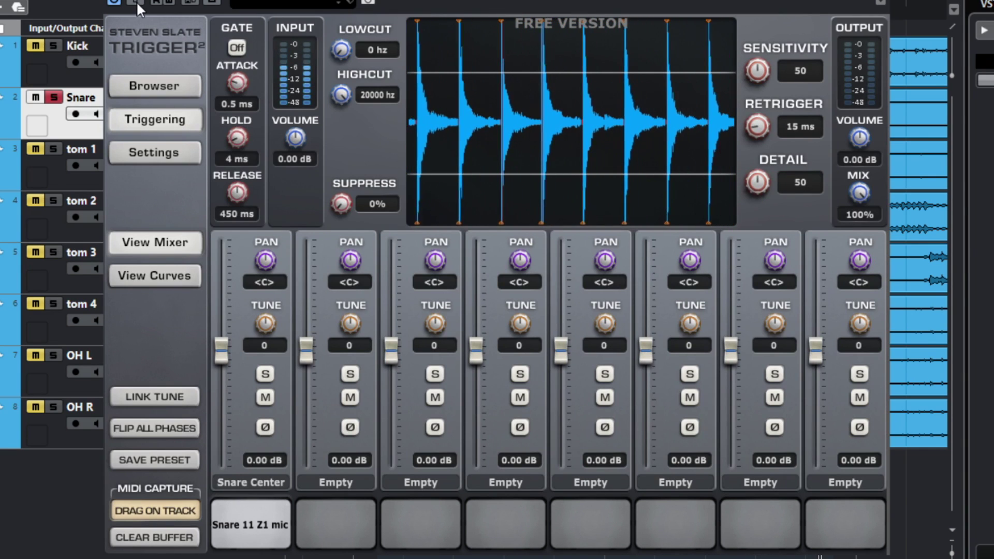
left_click_drag(849, 132, 868, 73)
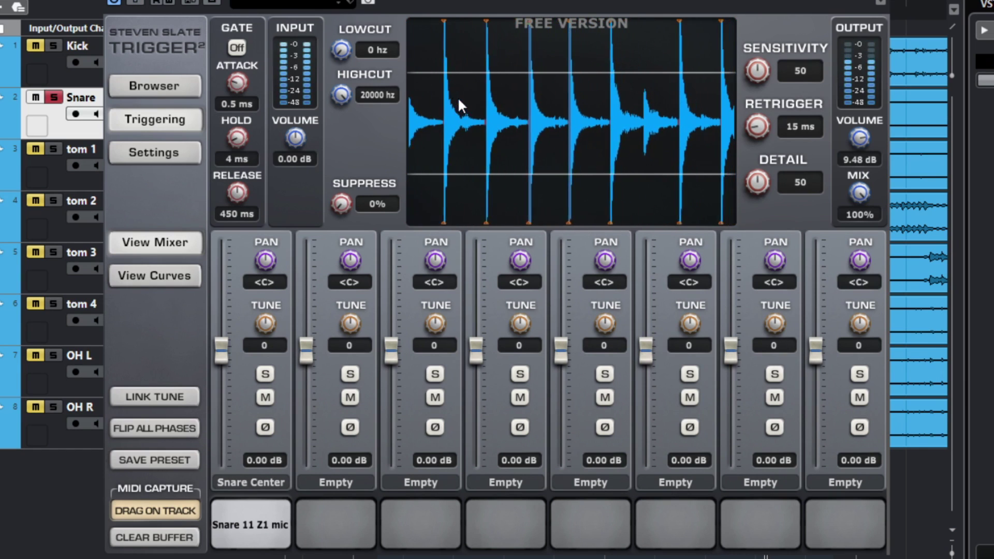
scroll(859, 133, "up", 1)
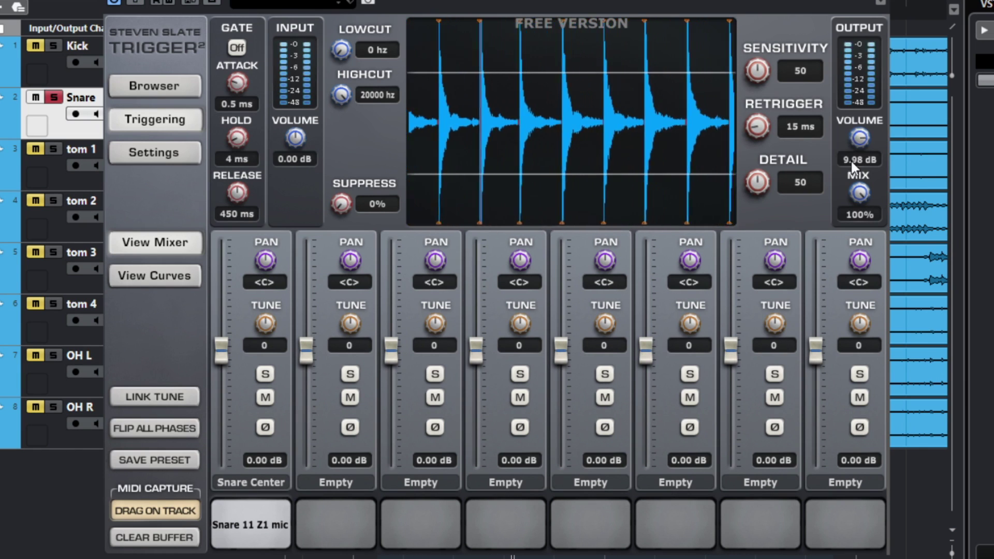
Set the snare trigger's Detail to 55 and its Mix to 80%
mouse_move(757, 73)
left_mouse_down()
mouse_move(757, 26)
mouse_move(760, 77)
left_mouse_up()
left_click_drag(749, 183, 745, 232)
left_click_drag(744, 271, 741, 185)
left_click_drag(861, 195, 863, 233)
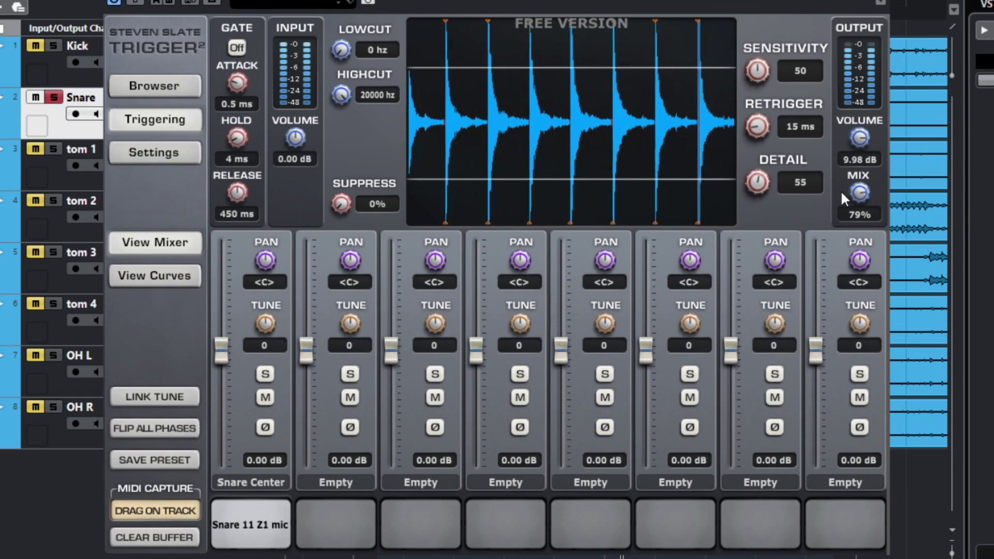
left_click_drag(861, 190, 861, 189)
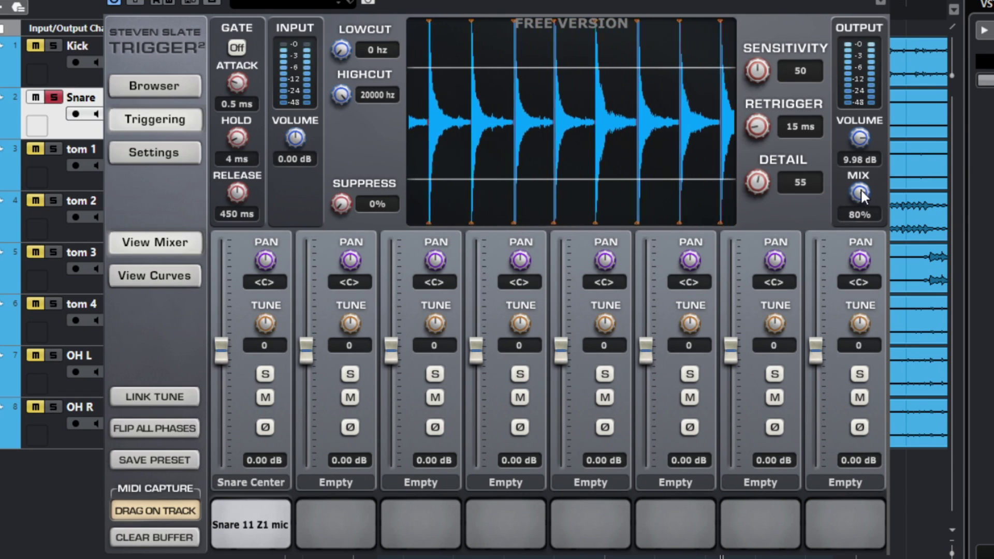
Unsolo the Snare track and balance it against the kit with Mix at 87% and output volume at 9.07 dB
left_click_drag(853, 135, 853, 134)
left_click(52, 98)
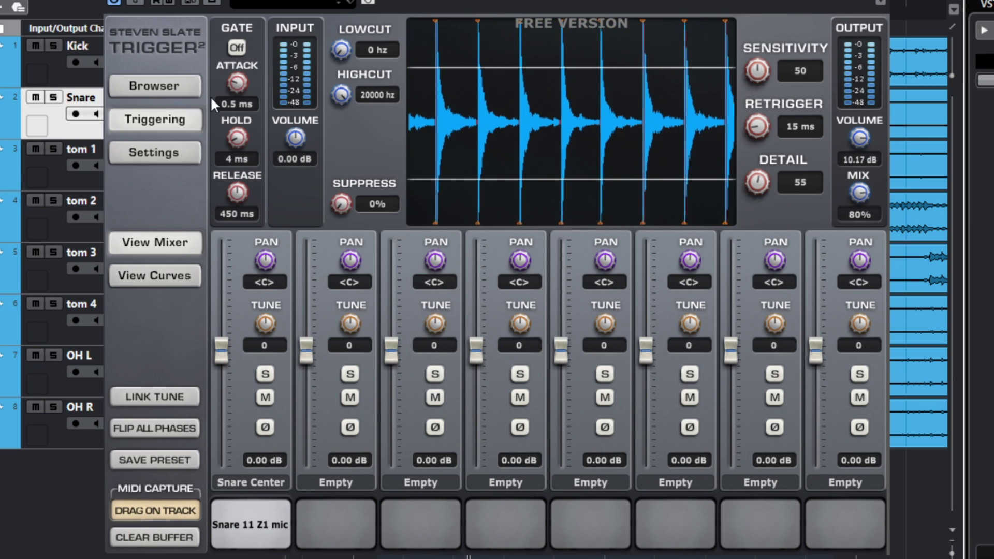
left_click_drag(858, 137, 859, 136)
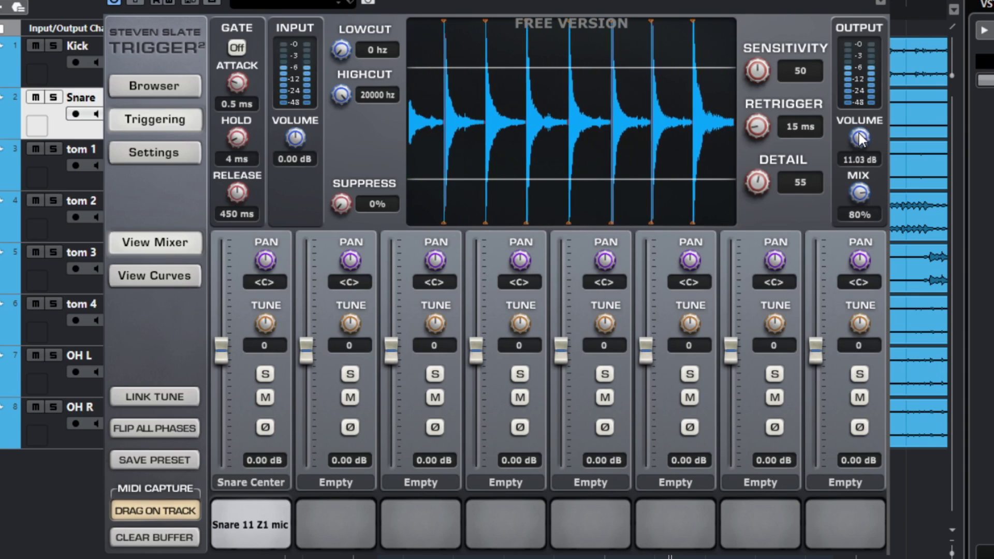
mouse_move(859, 138)
left_mouse_down()
mouse_move(860, 185)
mouse_move(862, 146)
left_mouse_up()
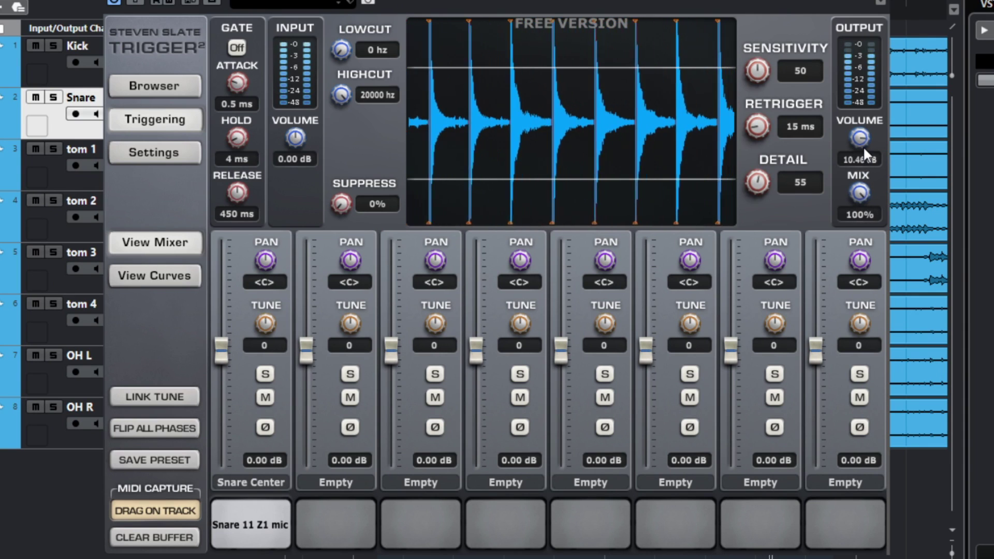
scroll(861, 169, "down", 2)
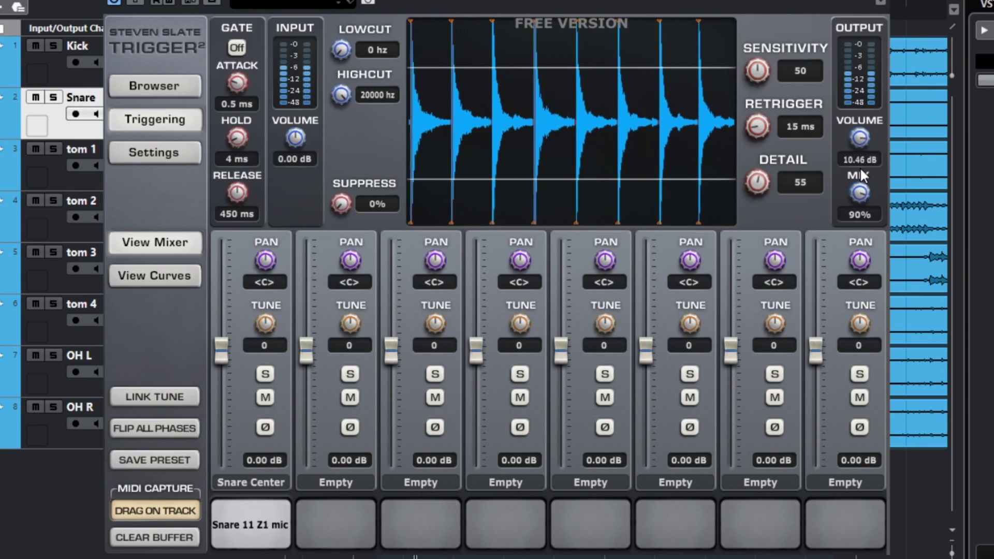
scroll(859, 175, "down", 1)
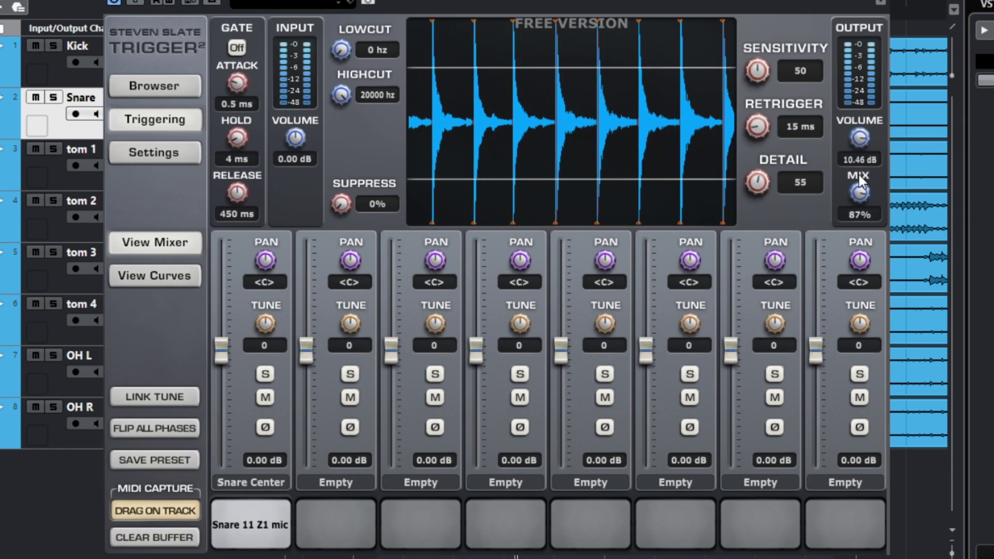
left_click_drag(860, 139, 859, 151)
Solo the Snare track and set the Snare 11 Z1 sample's channel level to 4.47 dB
left_click_drag(222, 350, 220, 312)
left_click(53, 97)
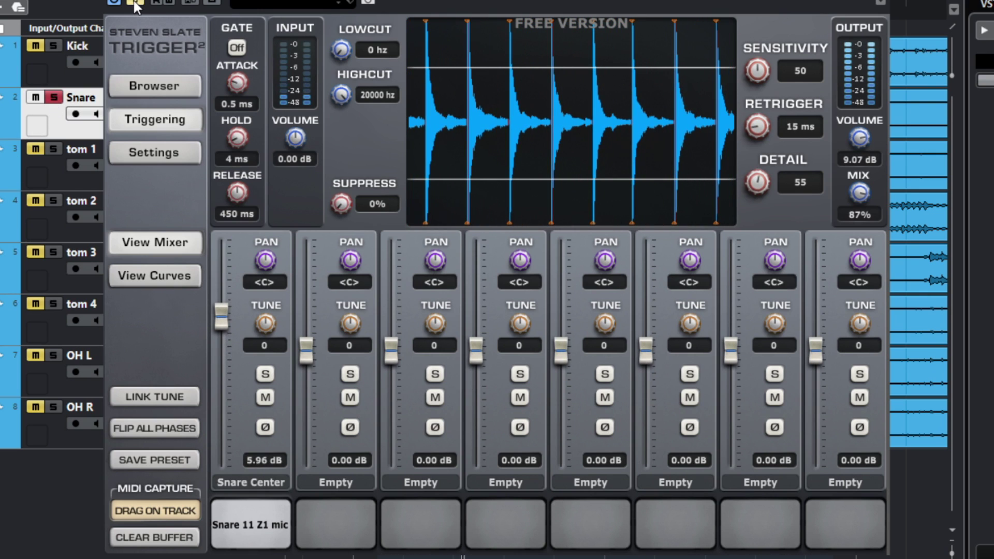
left_click_drag(221, 314, 222, 324)
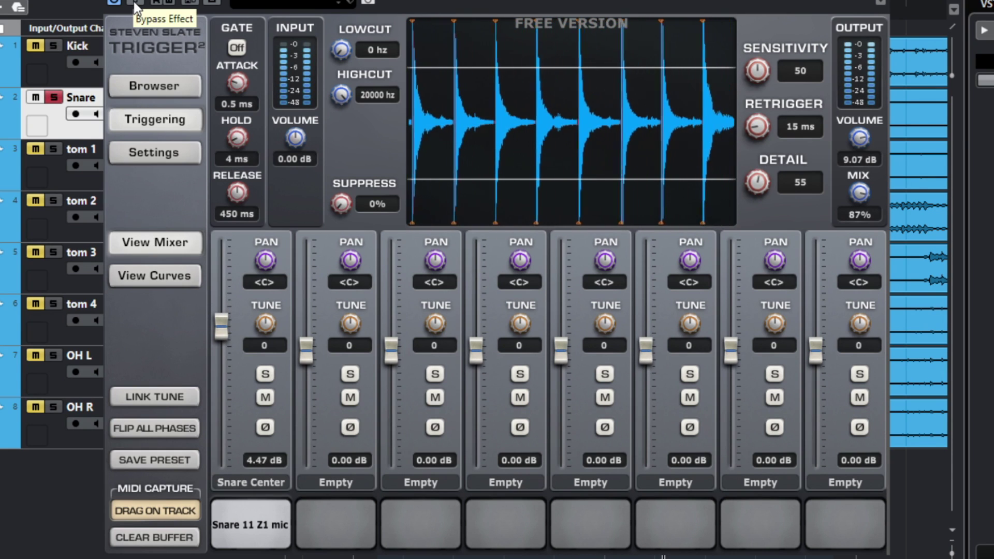
Lower the snare's output volume to 8.66 dB within the full kit and compare the soloed snare with Trigger 2 bypassed and active
left_click(53, 97)
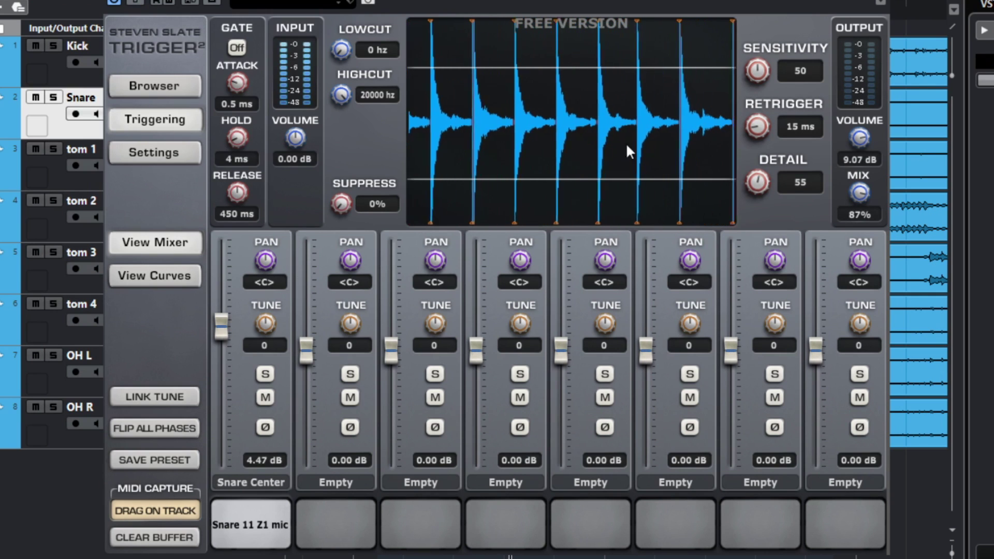
left_click_drag(849, 136, 851, 140)
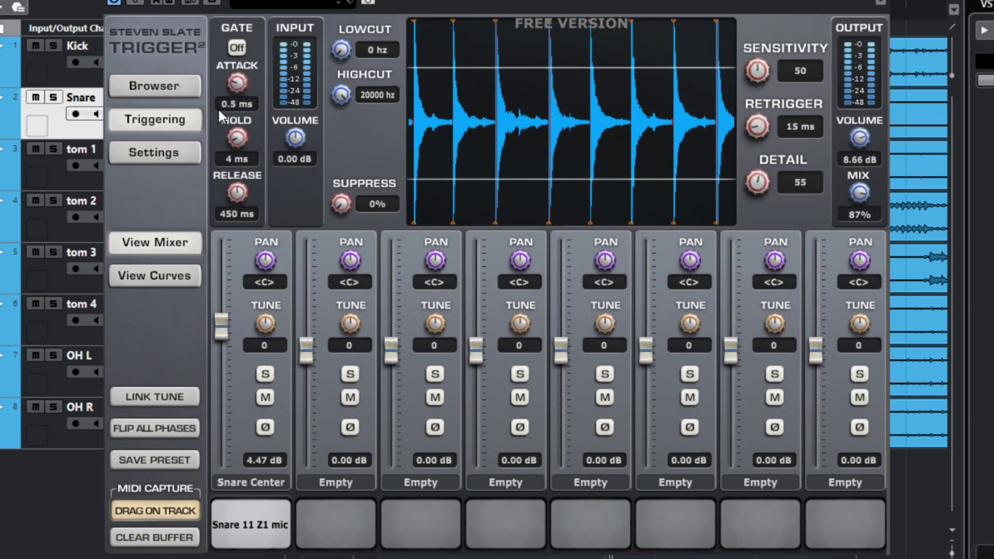
left_click(53, 97)
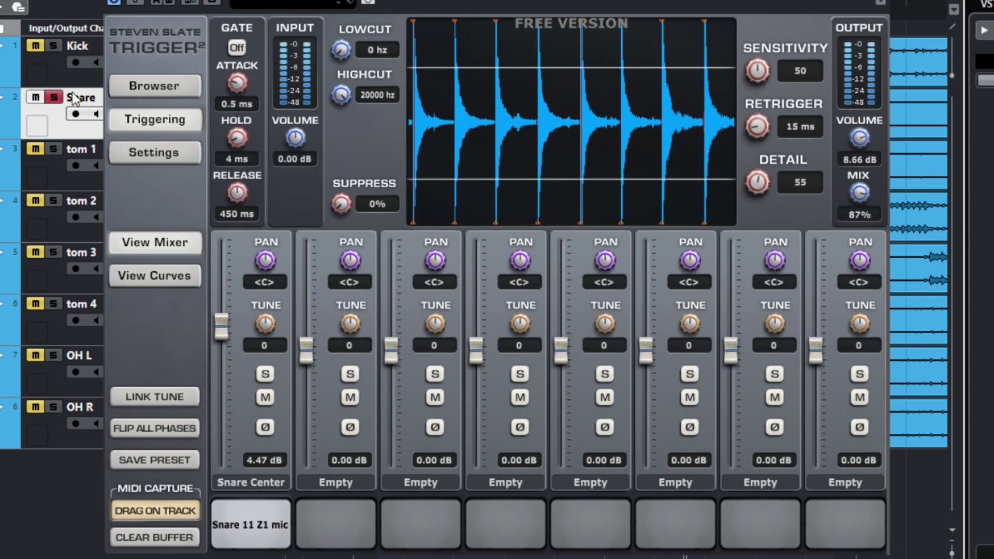
left_click(134, 2)
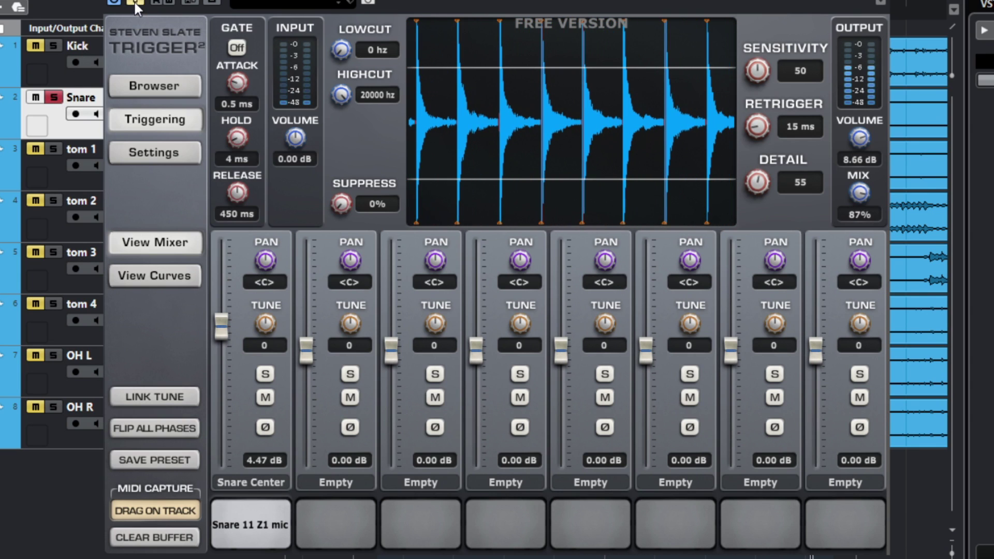
left_click(134, 2)
Audition further Snare 21 and Snare 11 samples and load Snare 21 SSDR into the second sample slot
left_click(163, 86)
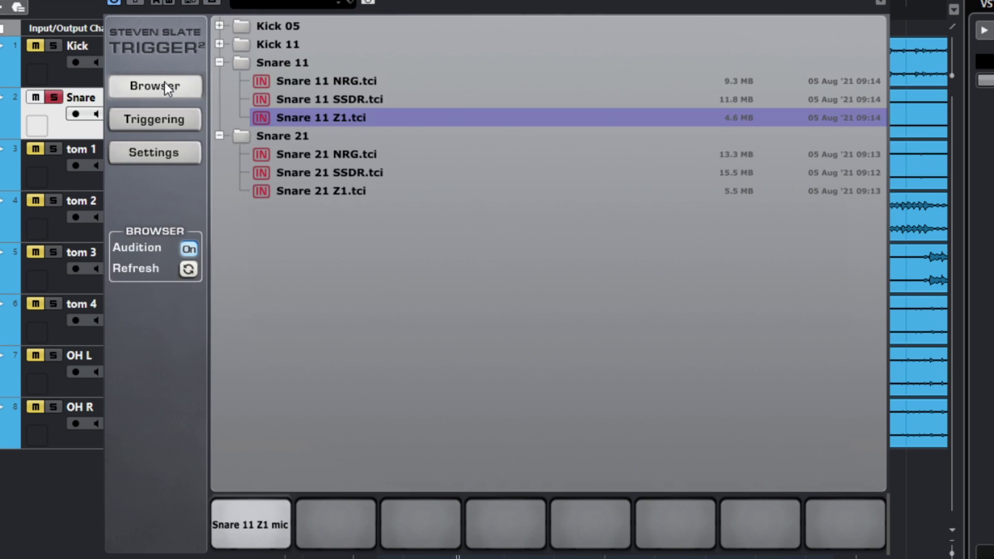
left_click(337, 152)
left_click(335, 171)
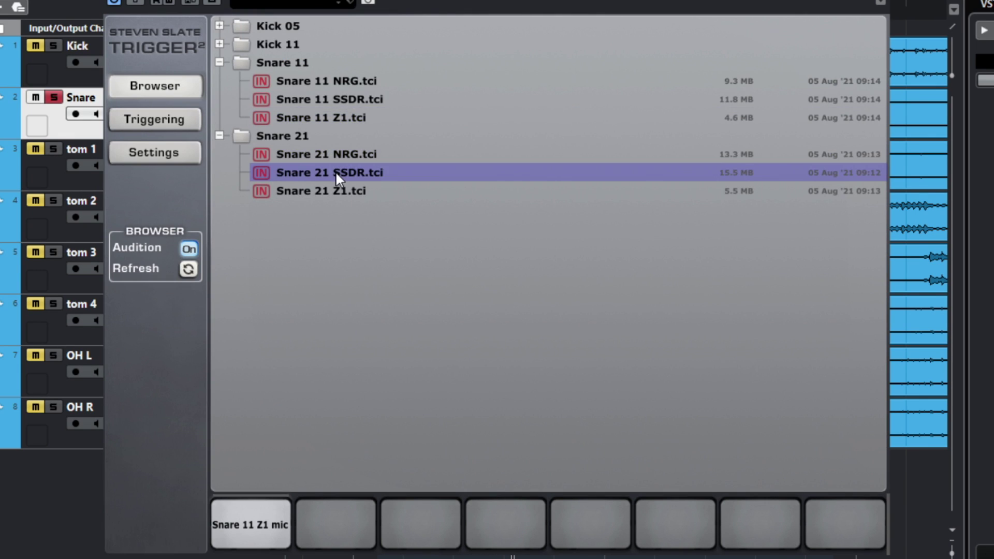
left_click(329, 101)
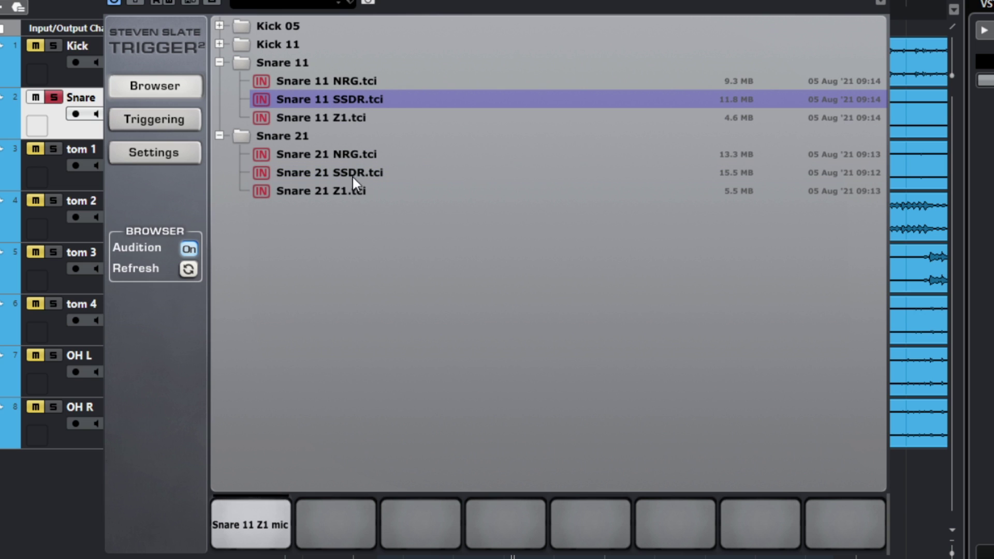
left_click(331, 82)
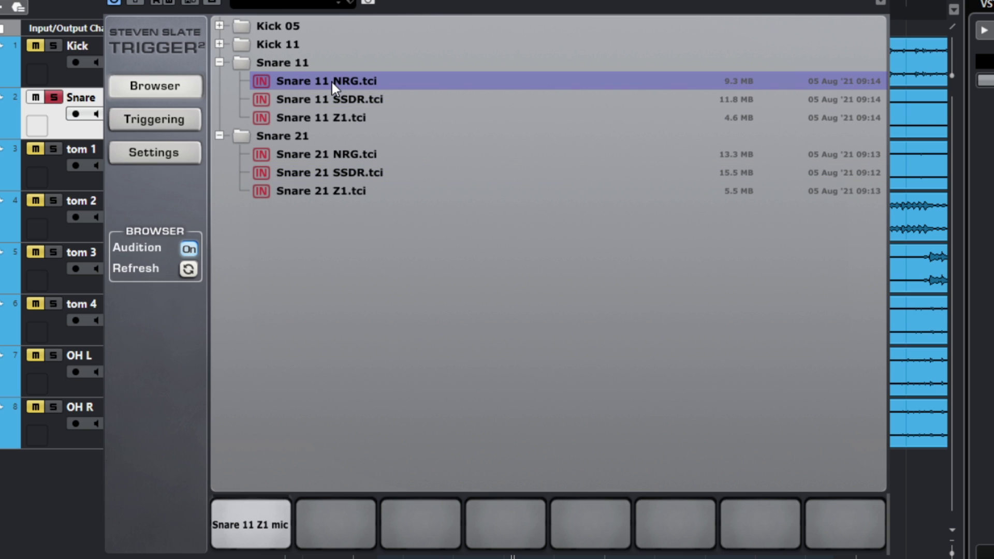
left_click(341, 172)
left_click_drag(343, 171, 340, 521)
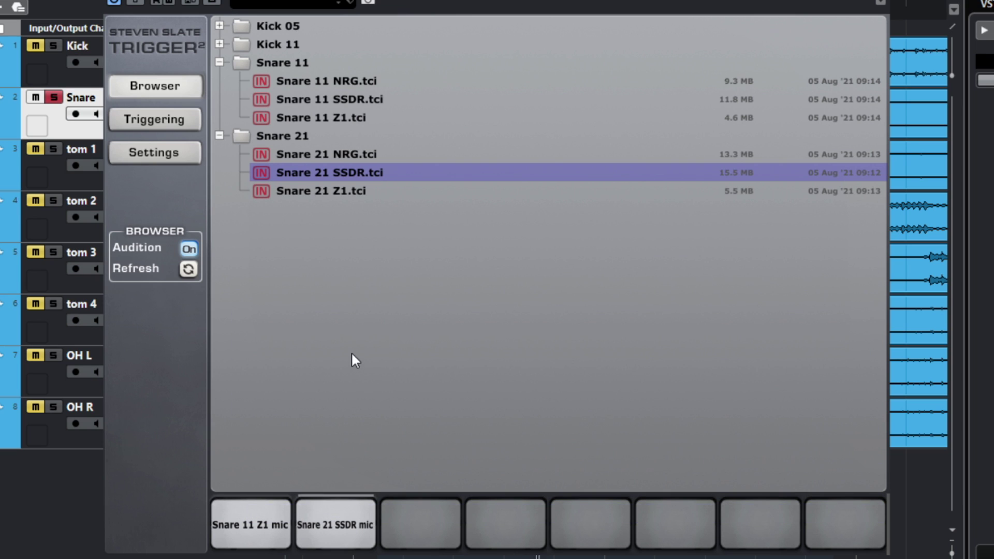
Set the Snare 21 SSDR sample's channel level to 1.40 dB and bypass Trigger 2 to compare with the original snare
left_click(179, 119)
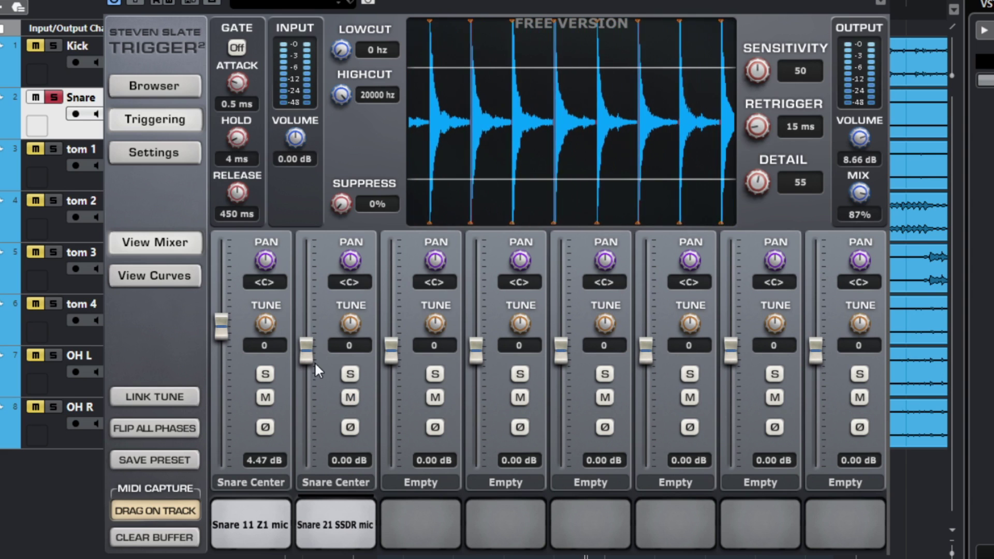
left_click_drag(308, 352, 309, 347)
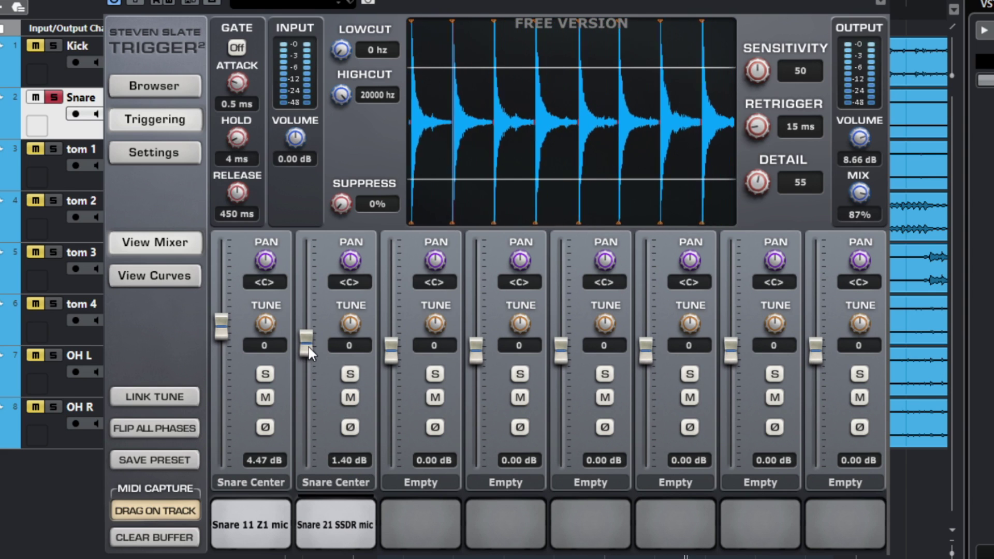
left_click(133, 2)
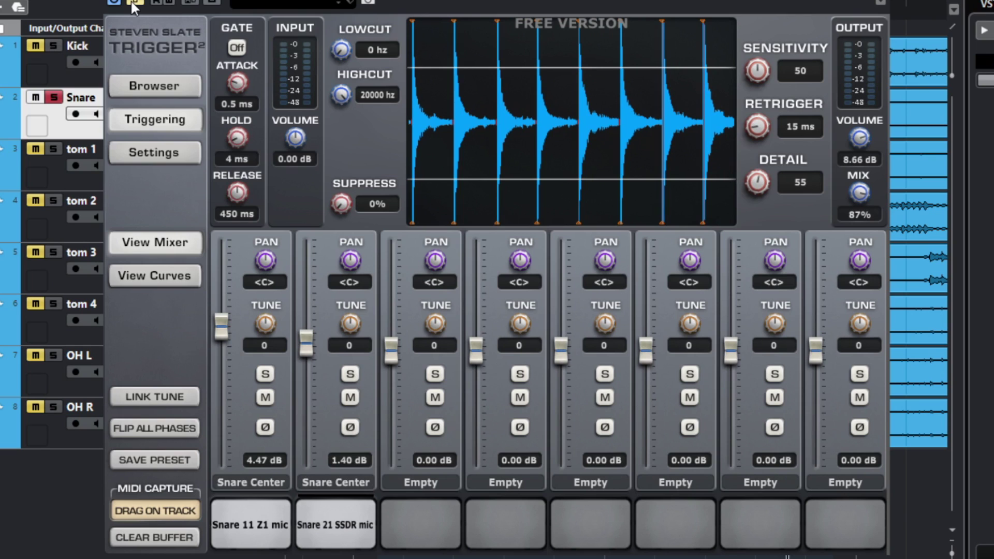
Unsolo the Snare track and set its Trigger 2 Mix to 74%
left_click_drag(862, 195, 801, 234)
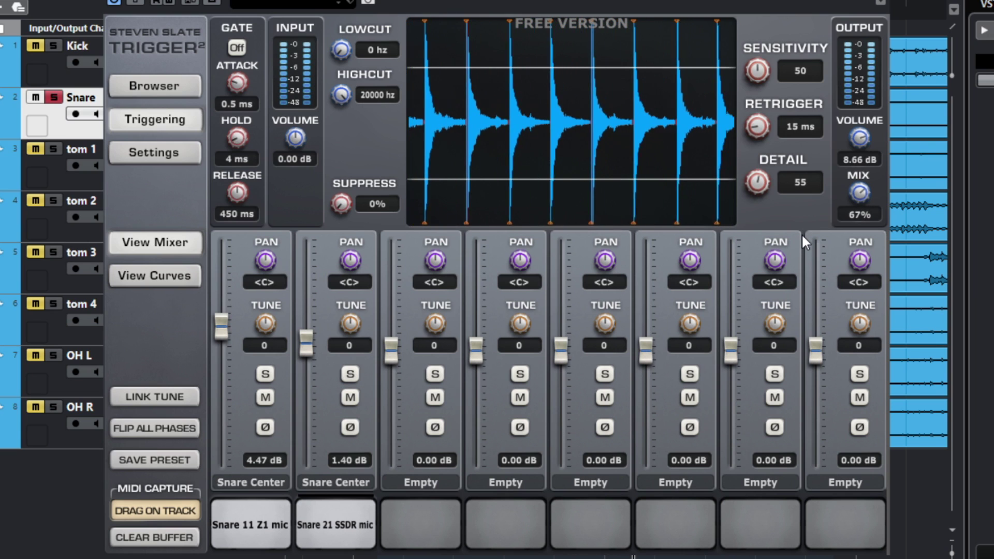
left_click(55, 96)
left_click_drag(853, 191, 859, 179)
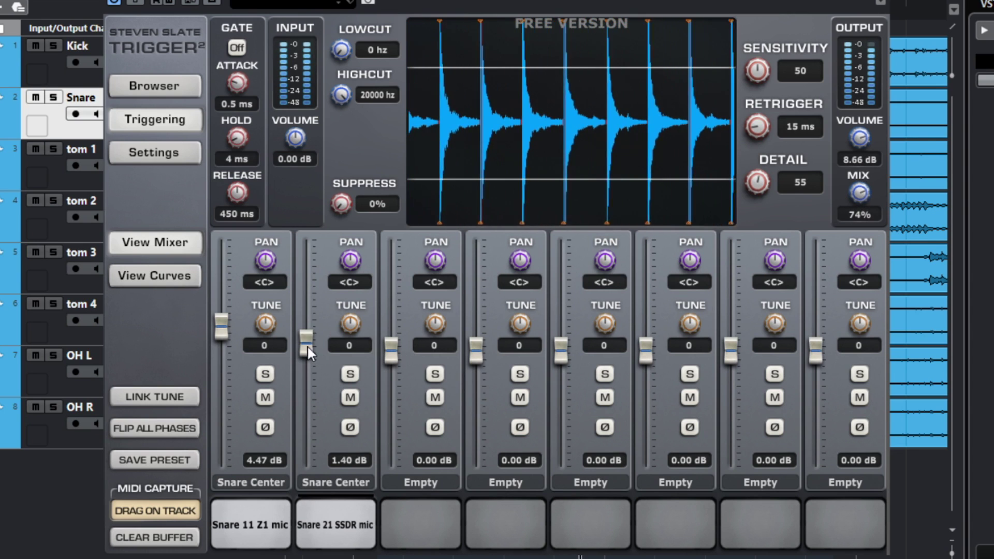
Compare the snare with Snare 21 SSDR muted, and set Snare 11 Z1 to 6.67 dB and Snare 21 SSDR to 3.27 dB
left_click(350, 397)
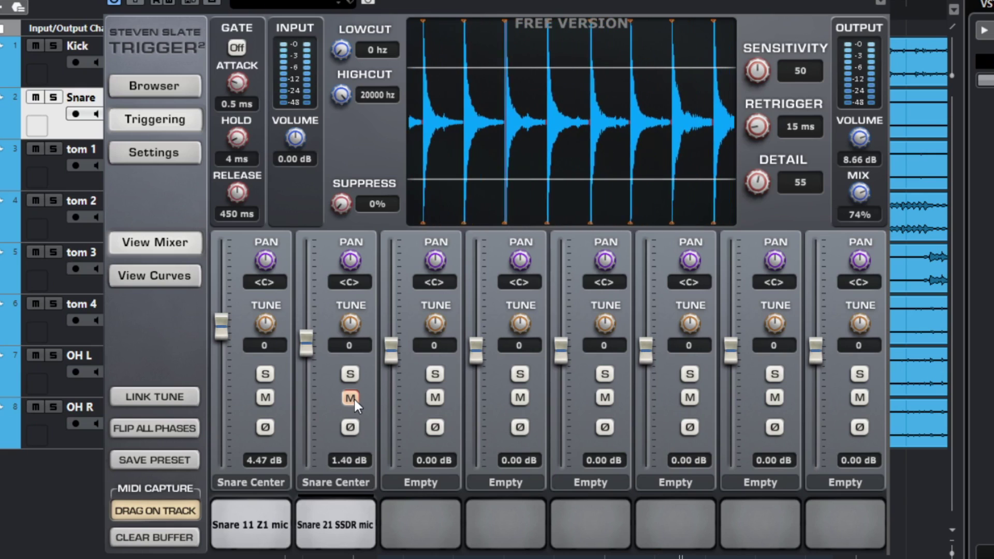
left_click_drag(218, 334, 220, 322)
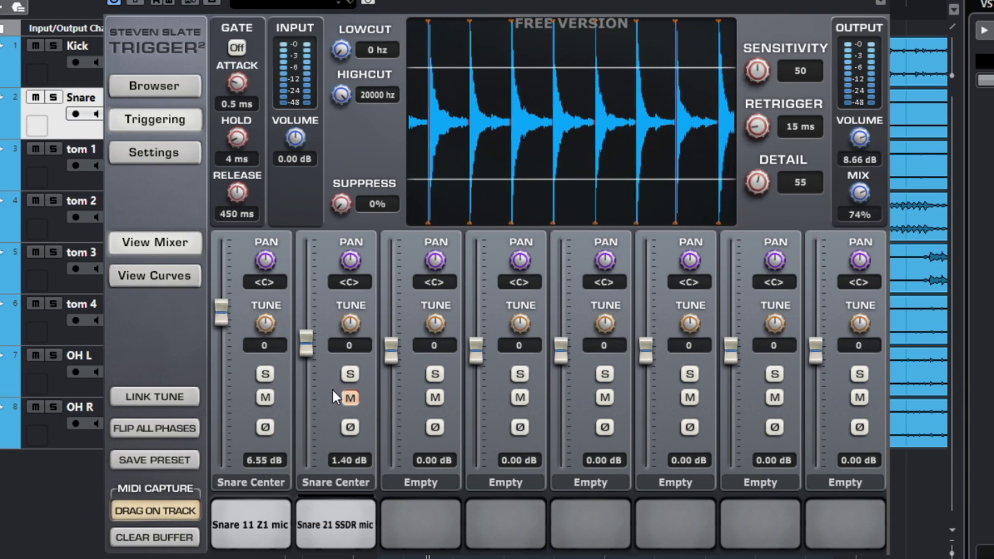
left_click(348, 397)
left_click_drag(306, 345, 306, 337)
left_click_drag(219, 305, 219, 305)
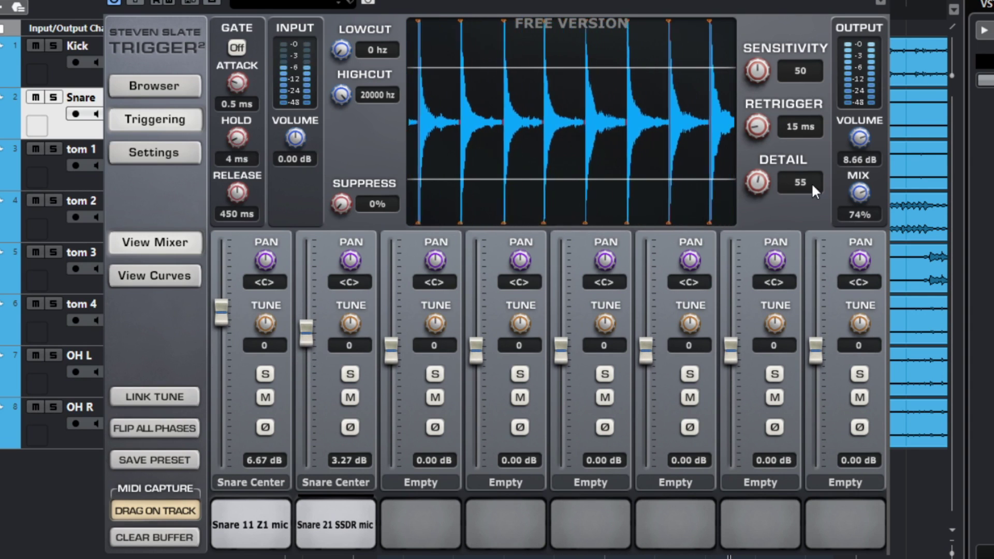
Set the snare's Mix to 76% and output volume to 8.12 dB, comparing the bypassed and active replacement in the full kit
left_click_drag(859, 194, 859, 191)
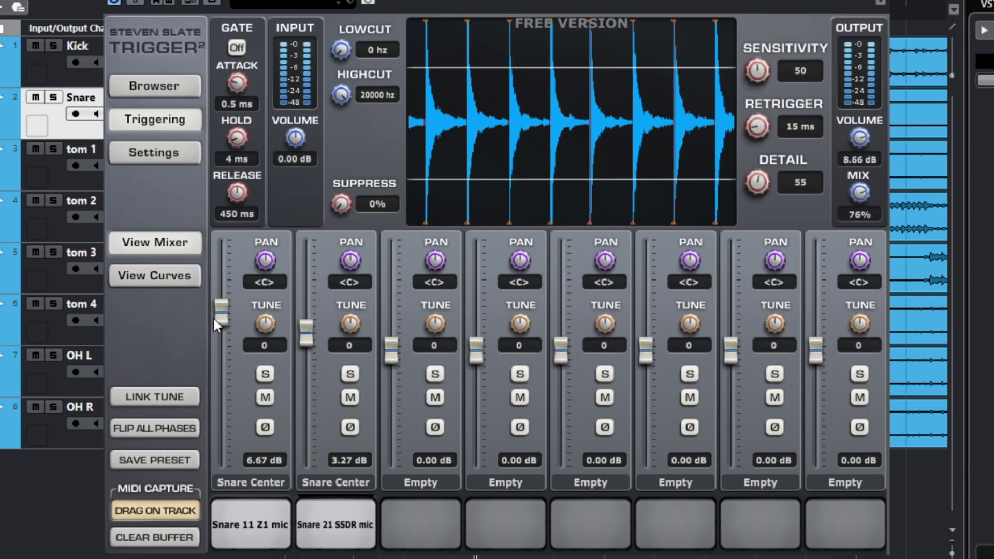
left_click_drag(865, 130, 865, 129)
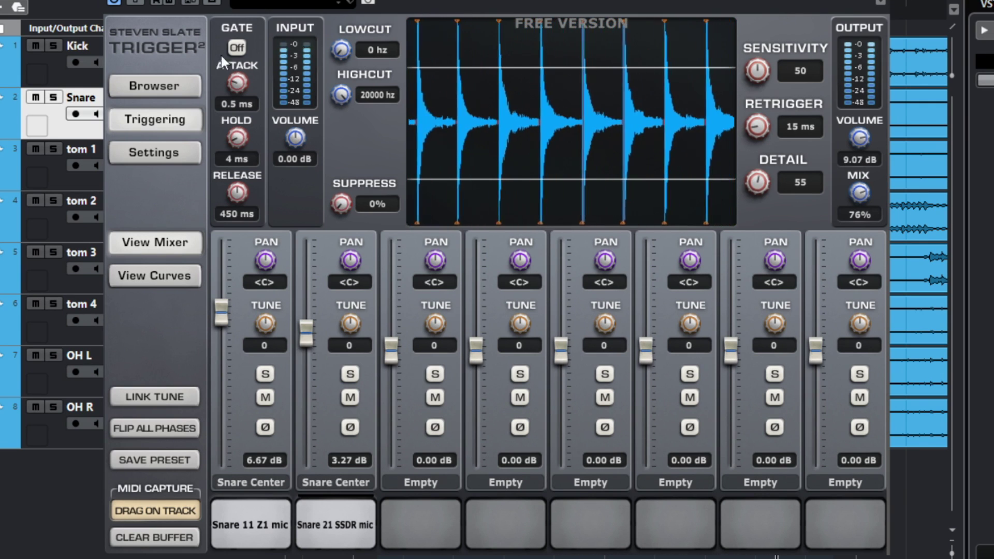
left_click(133, 2)
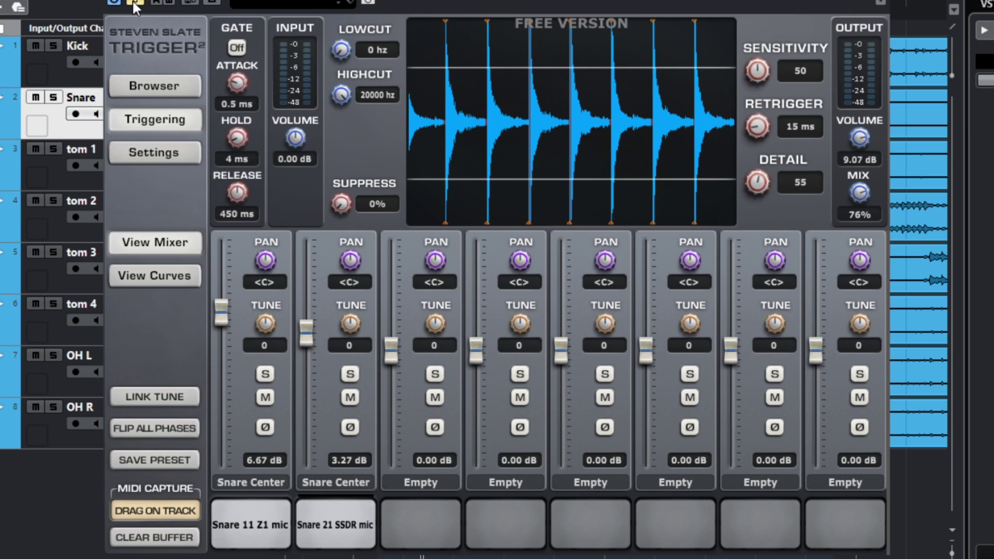
left_click(133, 2)
left_click_drag(856, 139, 860, 147)
left_click(138, 1)
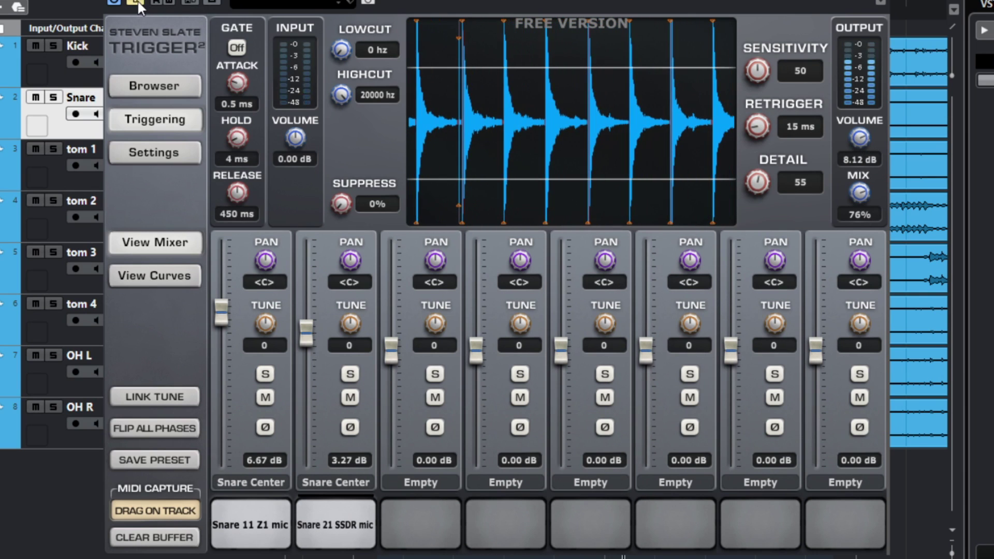
left_click(138, 2)
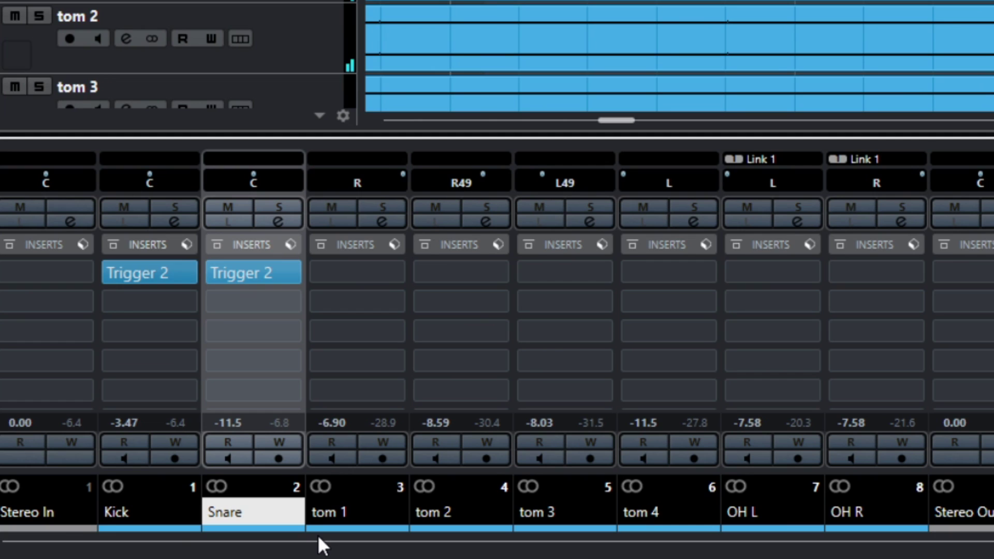
Play the full kit, select the Kick track and look over the snare's sample folders with Snare 11 collapsed
key("space")
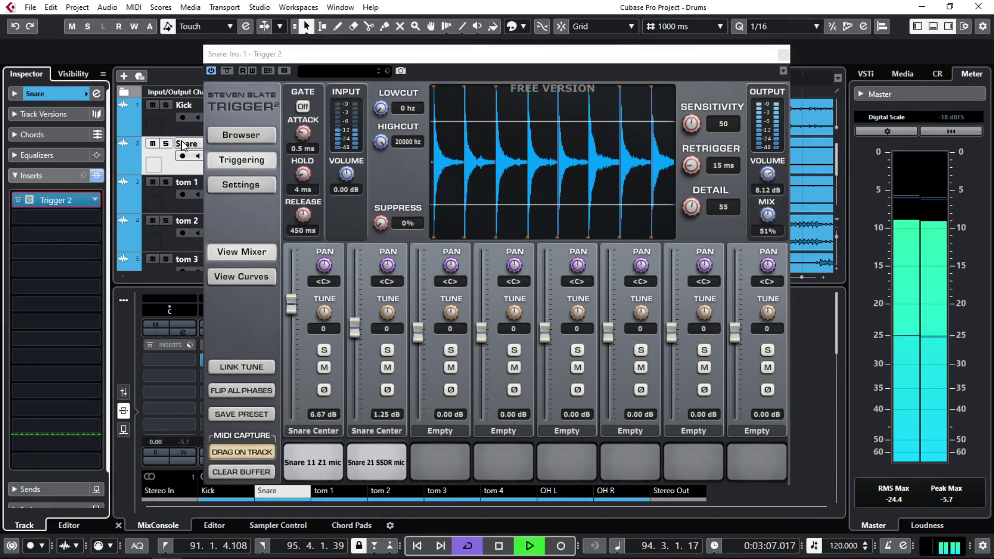
left_click(180, 131)
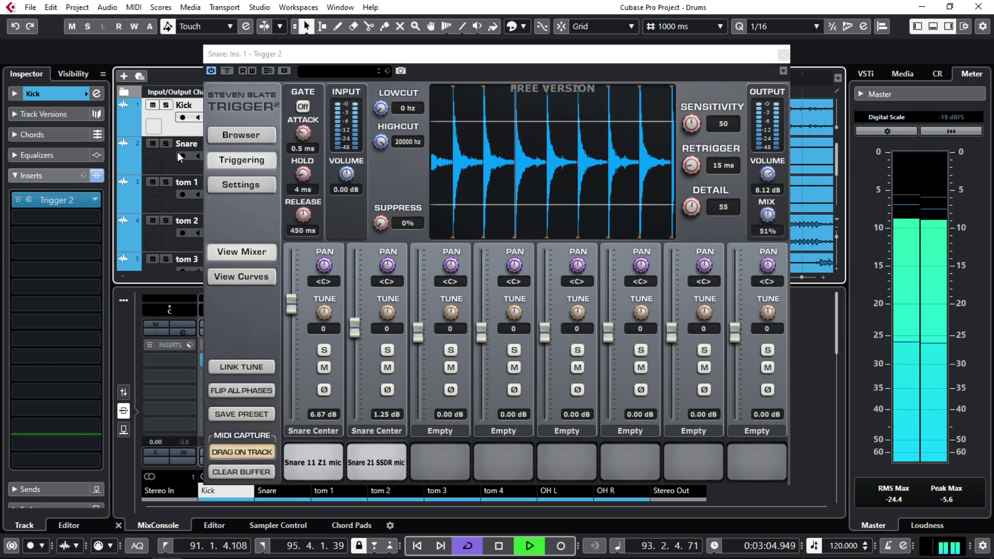
left_click(232, 134)
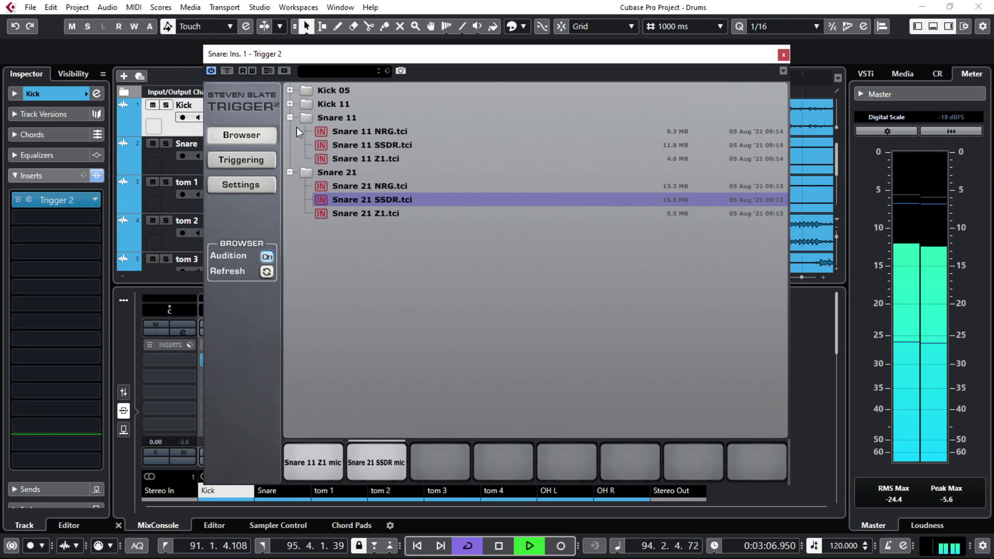
left_click(291, 119)
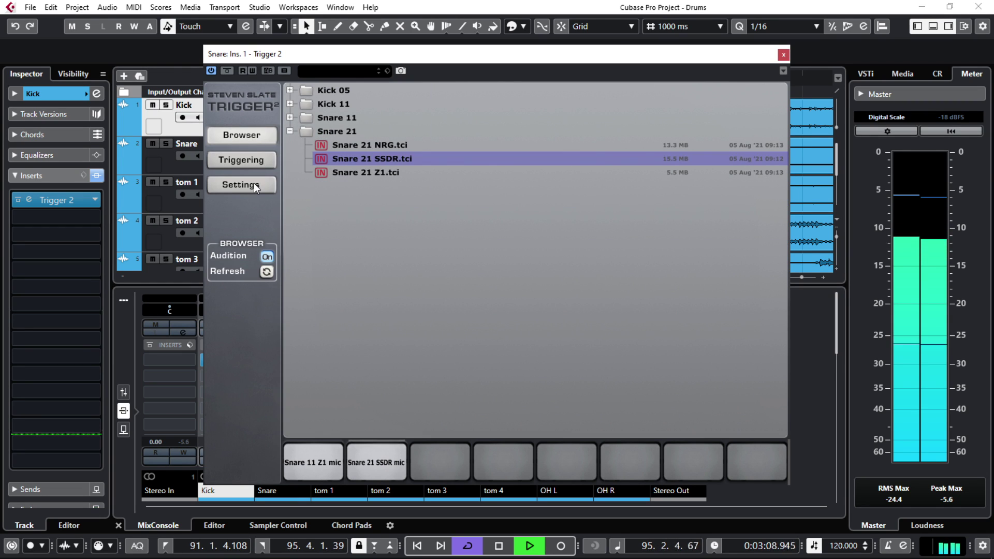
left_click(253, 167)
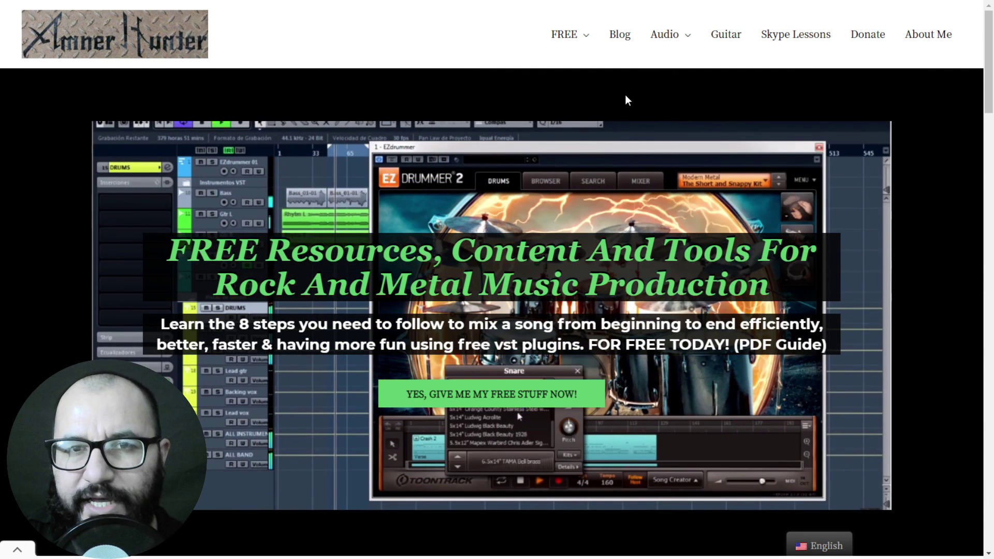
Switch to the free music production resources website and show the options under FREE
mouse_move(572, 42)
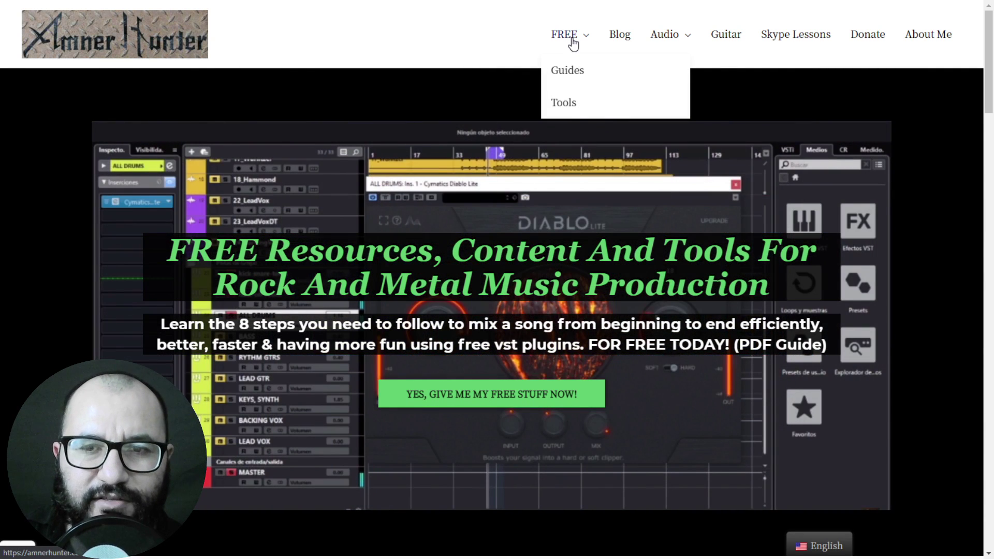